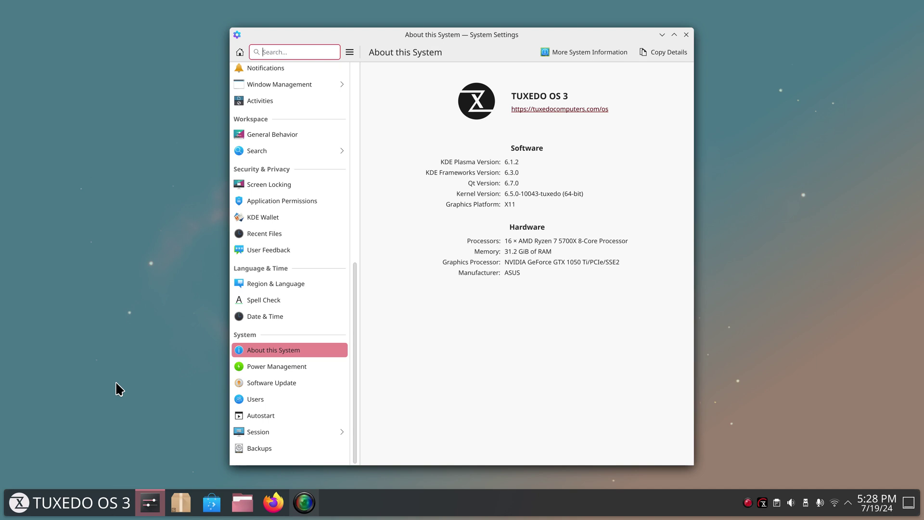
Highlight the KDE Plasma 6.1.2 and kernel version values in About this System, then close it.
drag(504, 162, 521, 162)
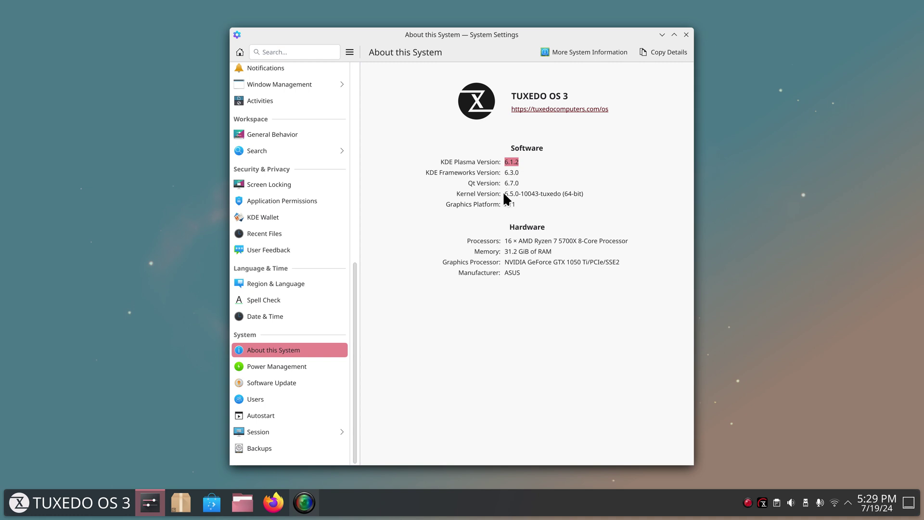
drag(508, 193, 514, 194)
click(688, 34)
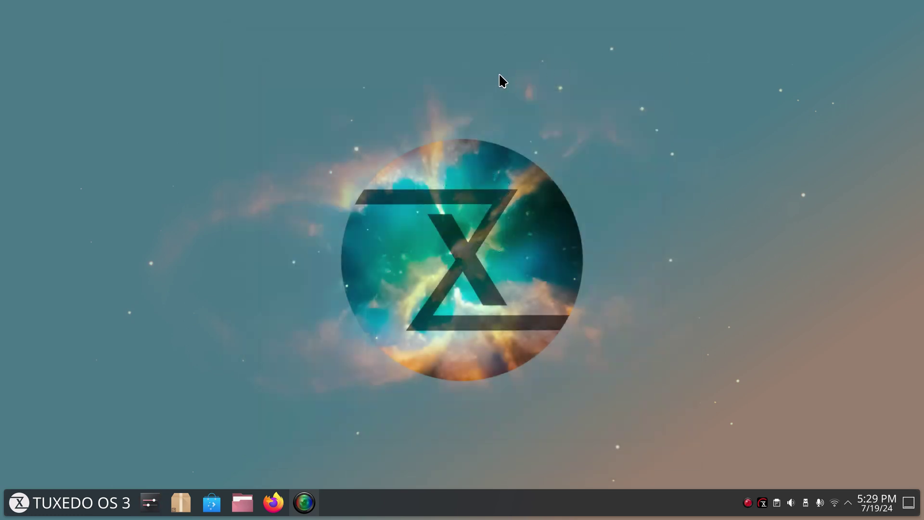
Check Display Configuration from the desktop menu (3840x2160 at 200% scale), then close it.
right_click(499, 76)
click(530, 95)
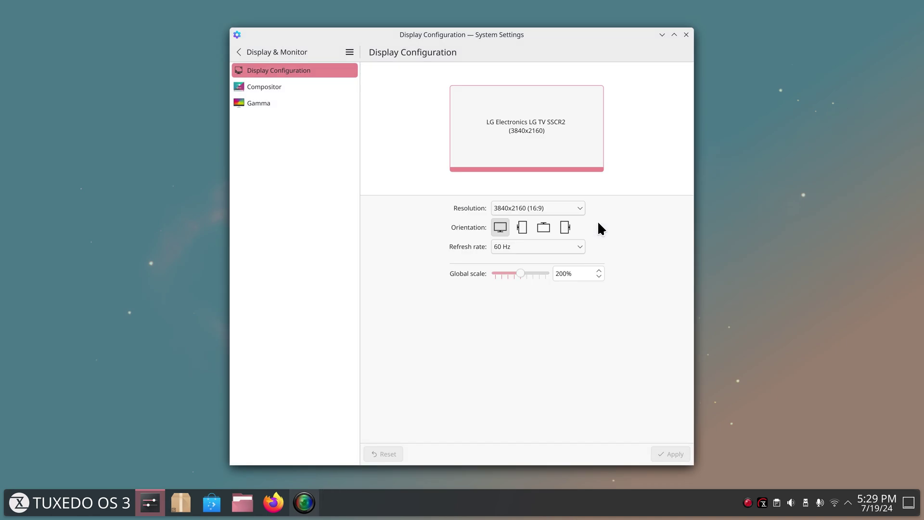
click(686, 35)
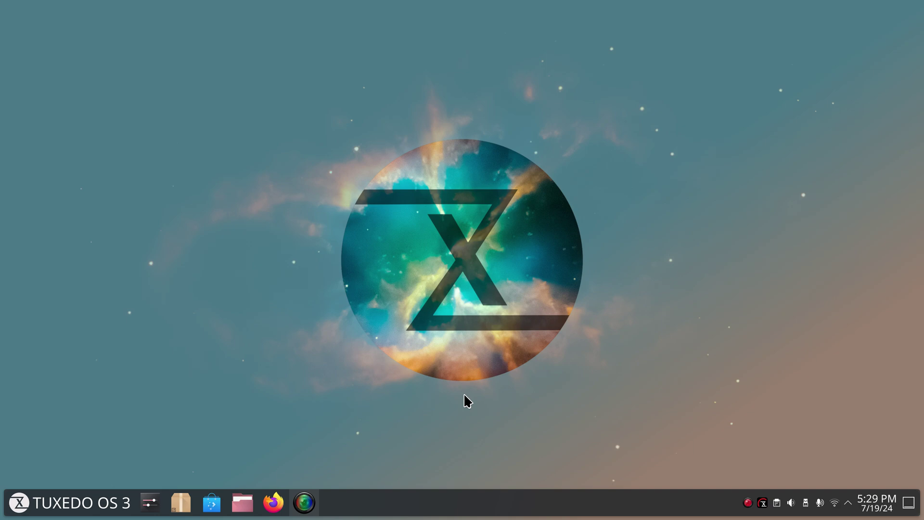
Start Firefox on DistroWatch's TUXEDO OS page and follow its Summary Home Page link.
click(272, 502)
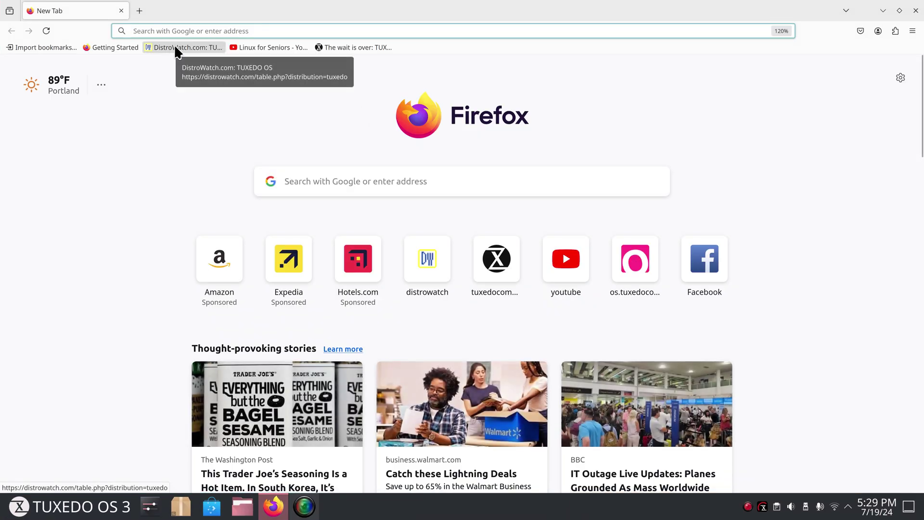
click(174, 47)
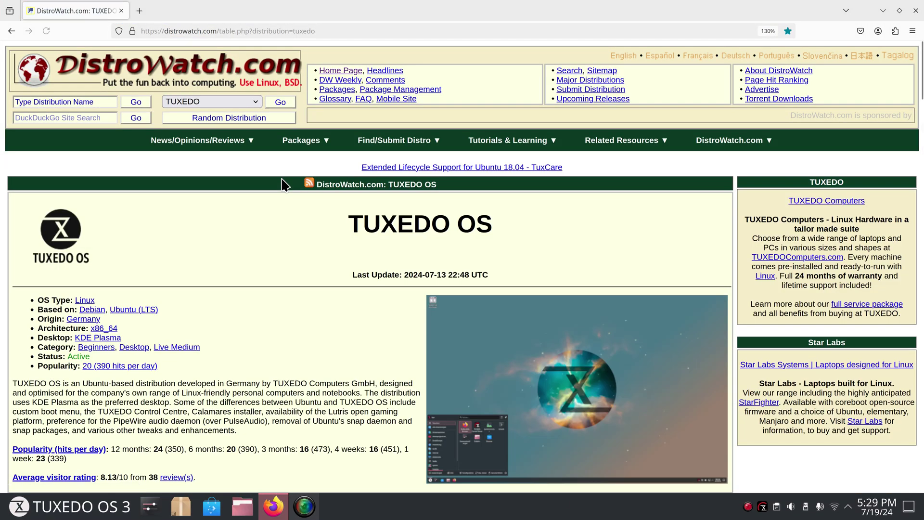
drag(354, 224, 491, 226)
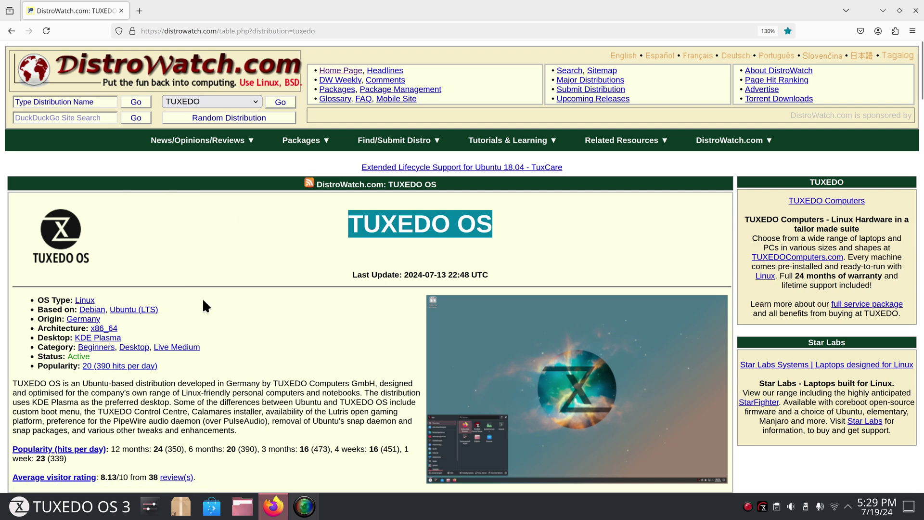
scroll(234, 305, down, 5)
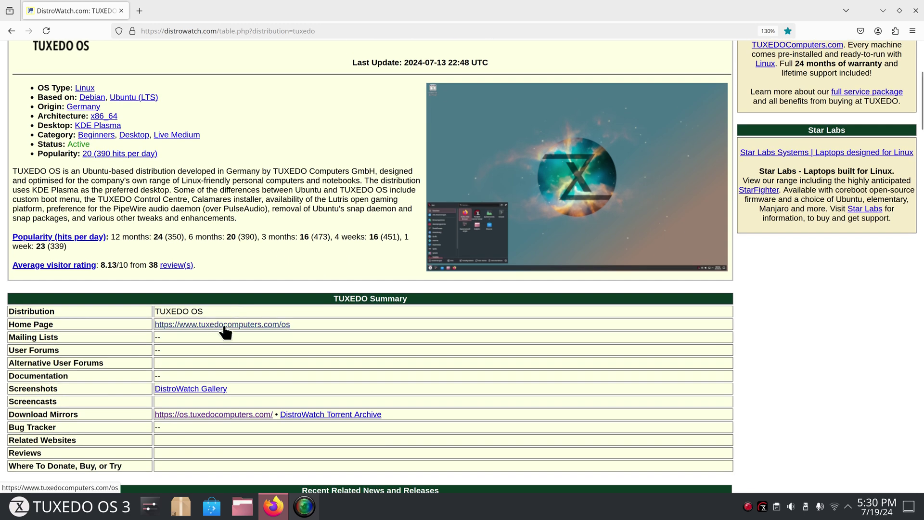
click(224, 330)
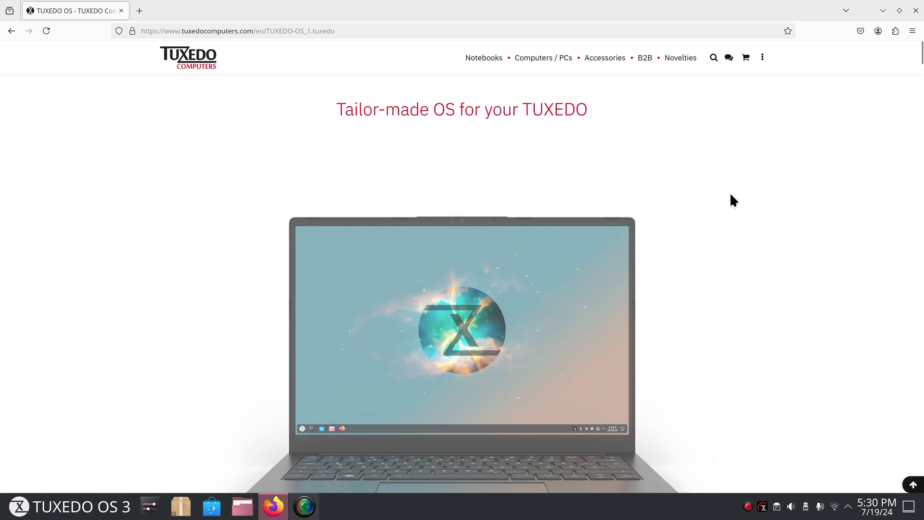
Scroll down the TUXEDO OS page and go to its Download TUXEDO OS page.
scroll(730, 202, down, 5)
scroll(730, 206, down, 10)
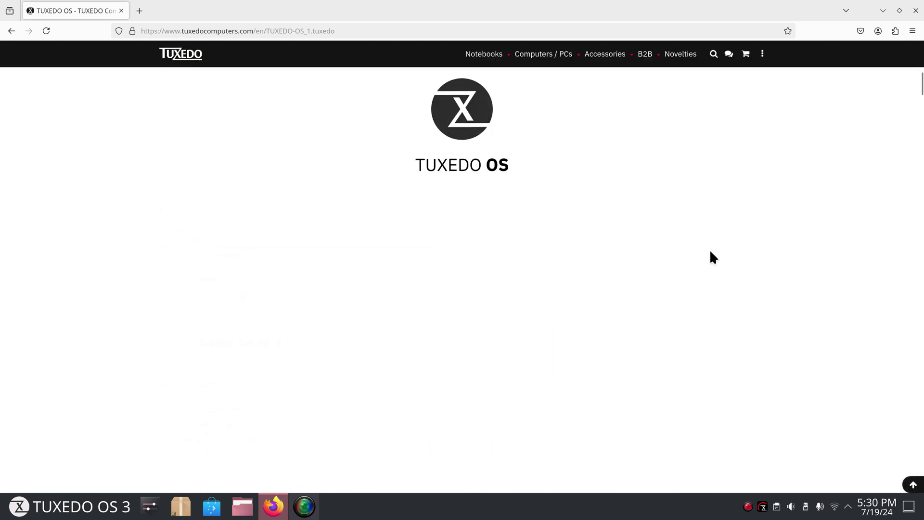
scroll(668, 311, down, 5)
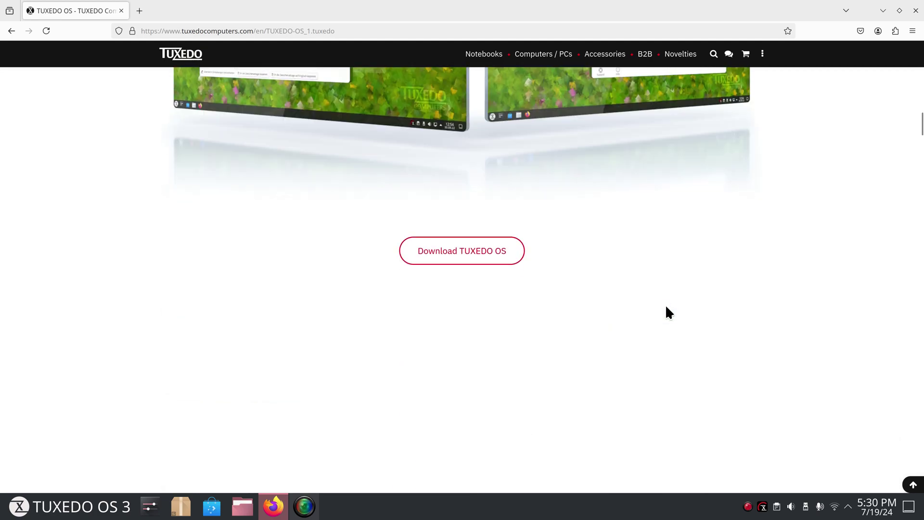
click(449, 251)
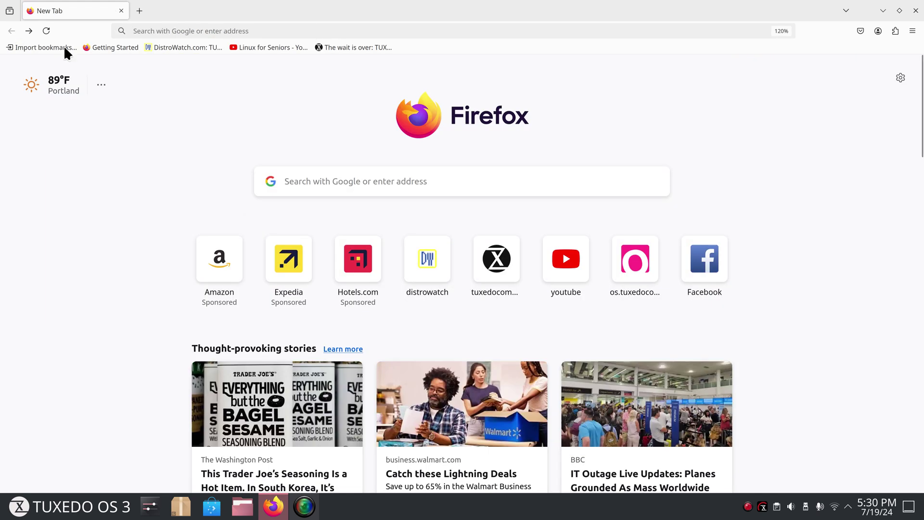
Load the 'The wait is over' bookmark, highlight X11 and Wayland in its heading, and scroll on.
click(348, 46)
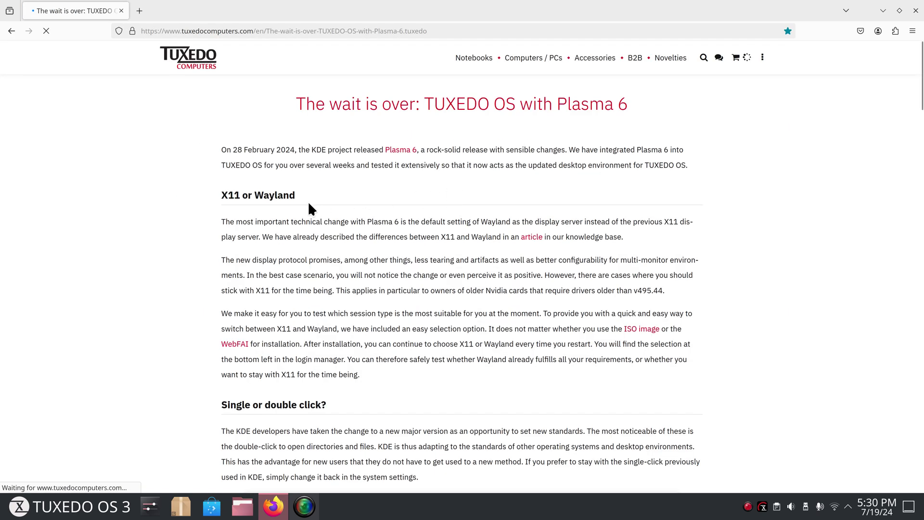
drag(241, 195, 219, 194)
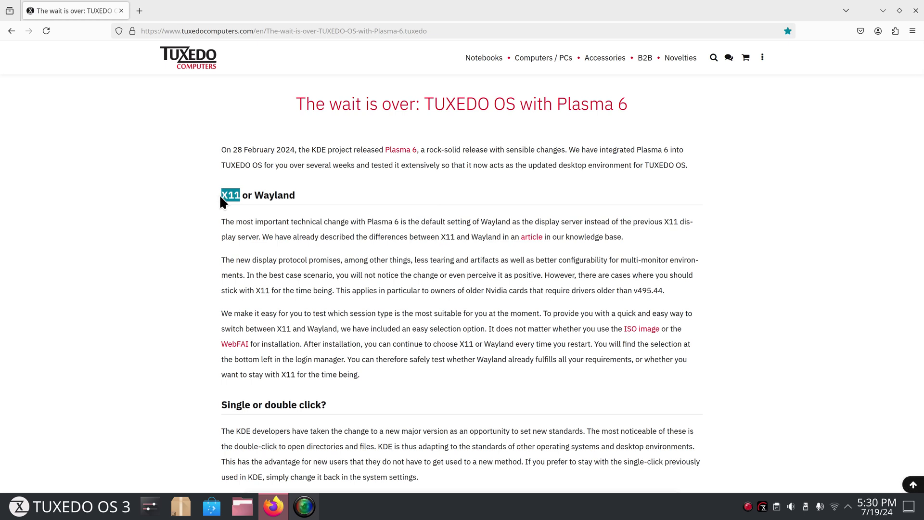
drag(253, 195, 294, 196)
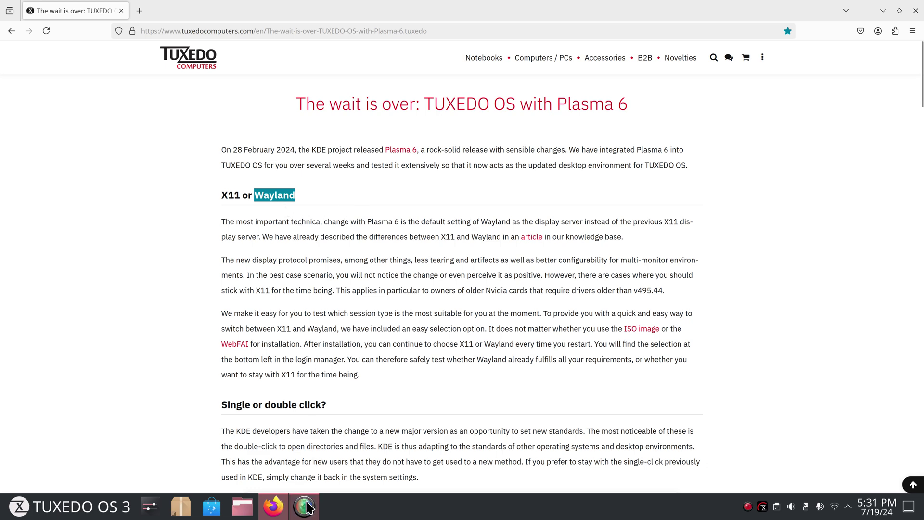
mouse_move(307, 506)
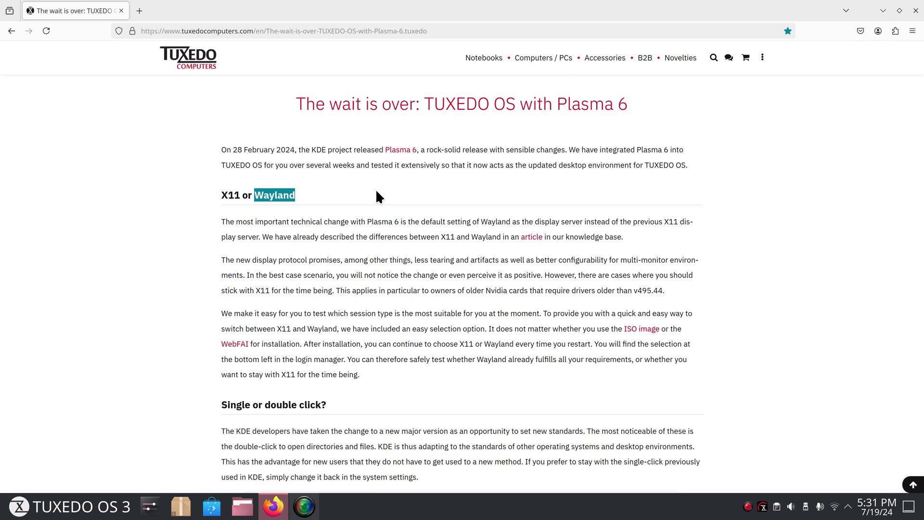
double_click(230, 195)
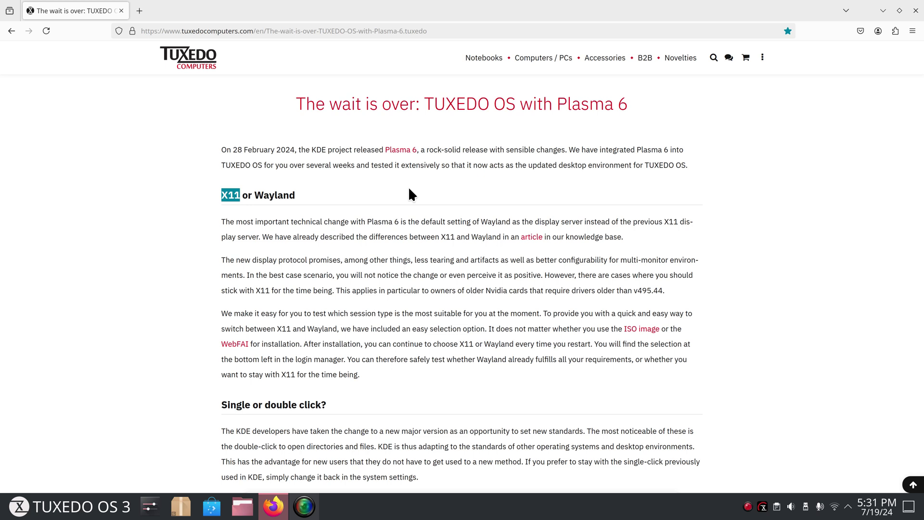
drag(255, 195, 305, 199)
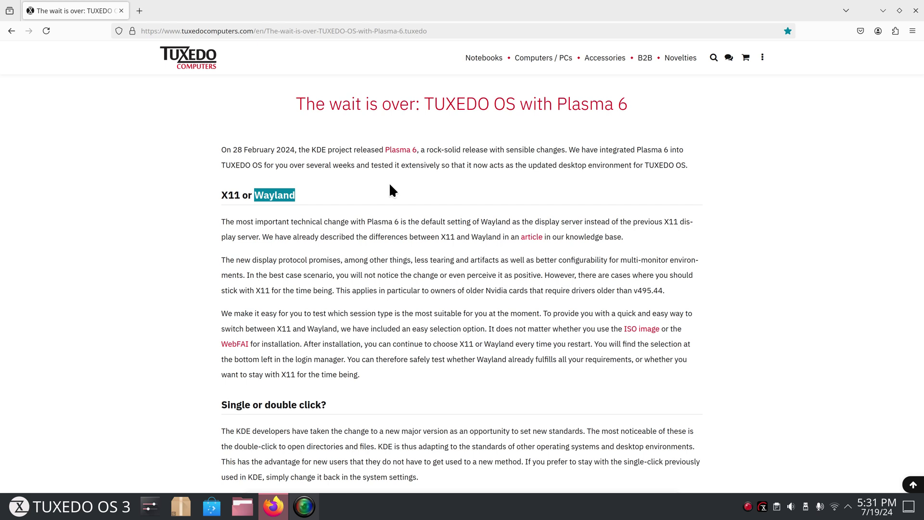
drag(241, 195, 222, 195)
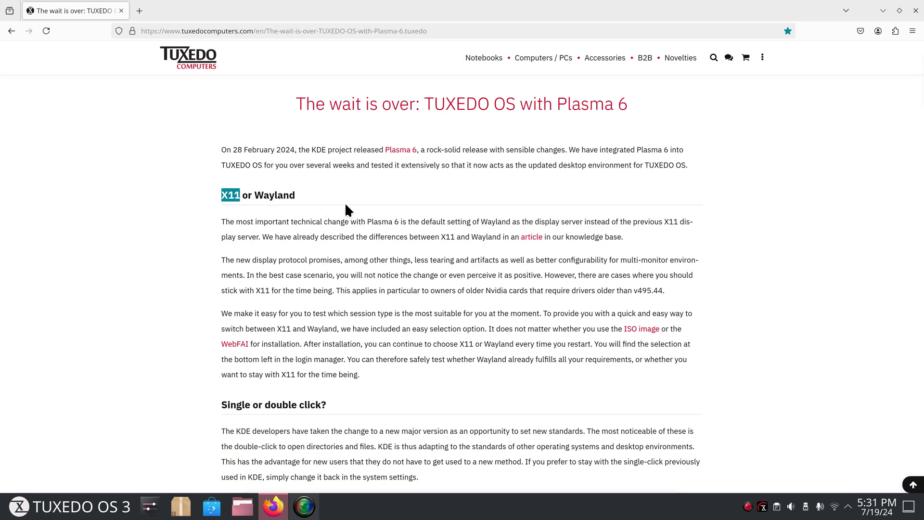
scroll(385, 236, down, 3)
scroll(389, 242, down, 3)
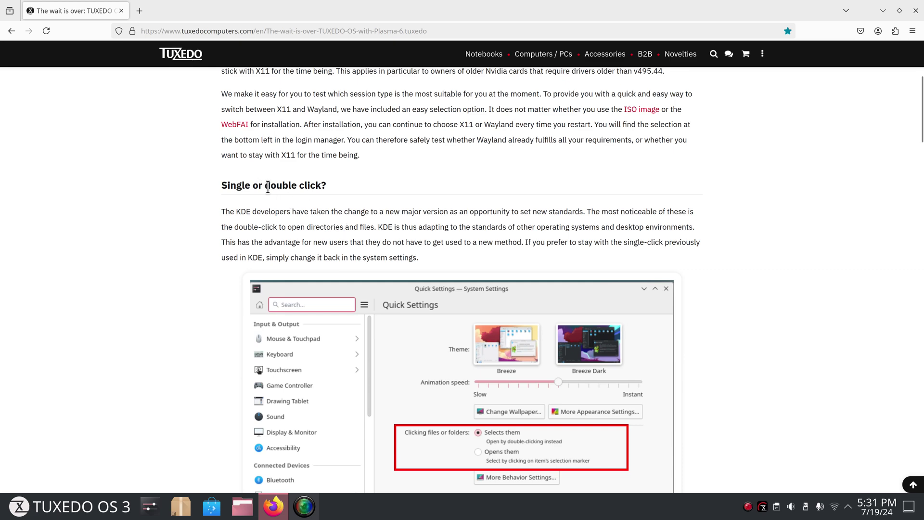
Highlight words in the 'Single or double click?' heading and scroll down to the article's footer.
drag(265, 186, 322, 187)
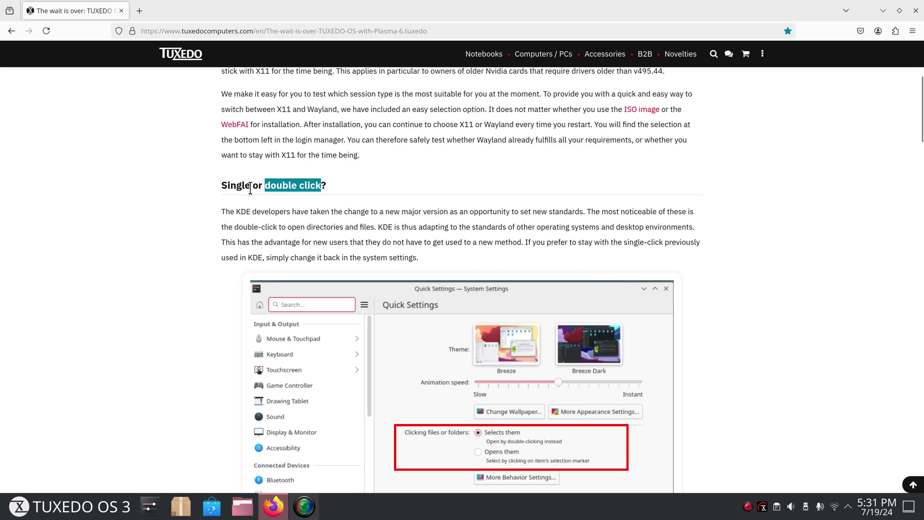
drag(253, 187, 222, 188)
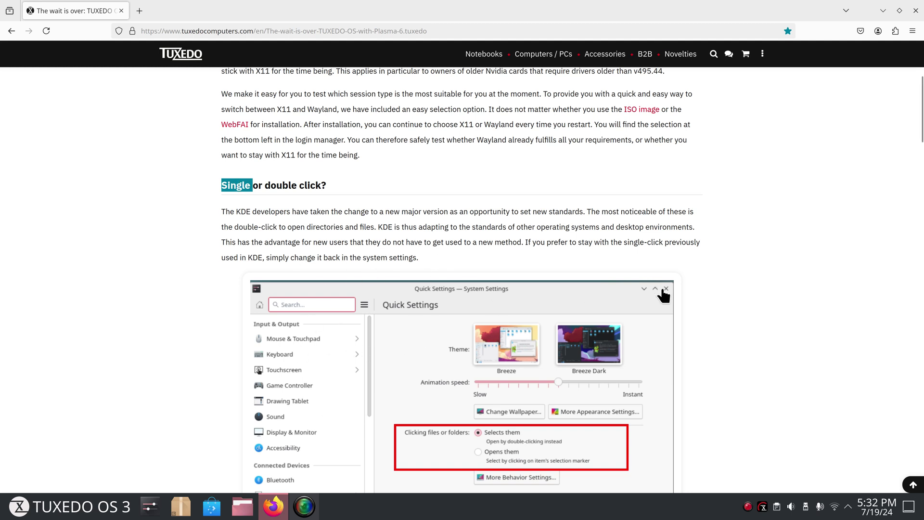
scroll(674, 278, down, 3)
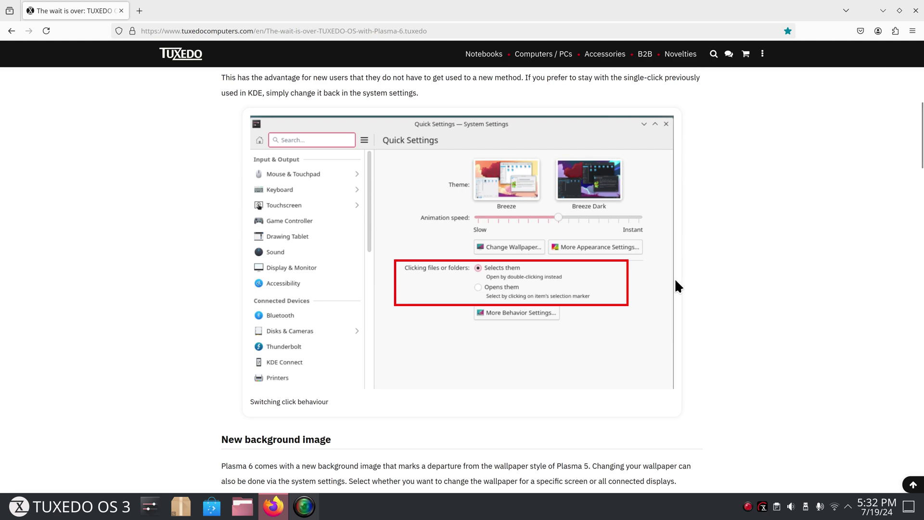
scroll(614, 350, down, 3)
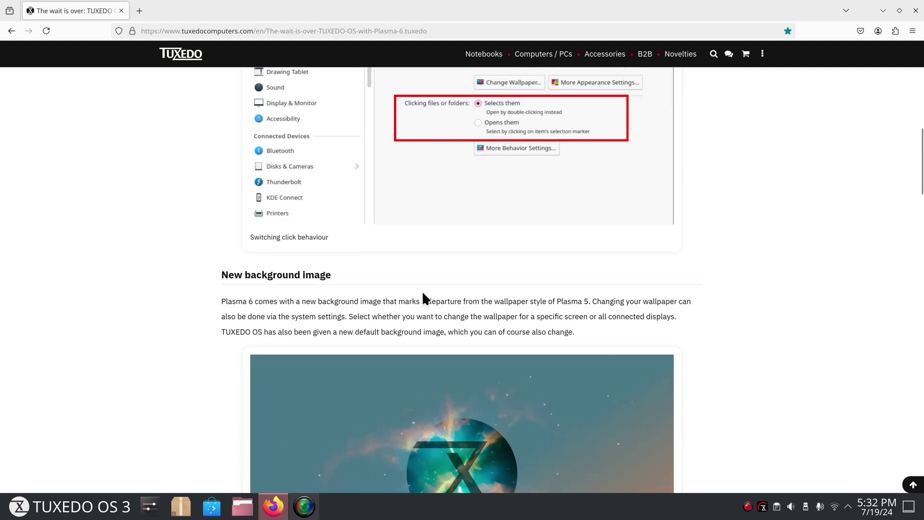
scroll(423, 295, down, 6)
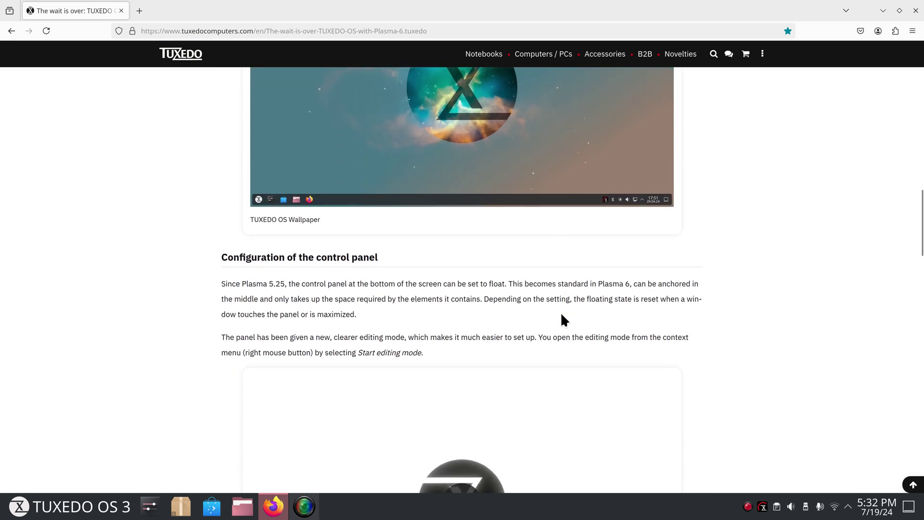
scroll(561, 315, down, 8)
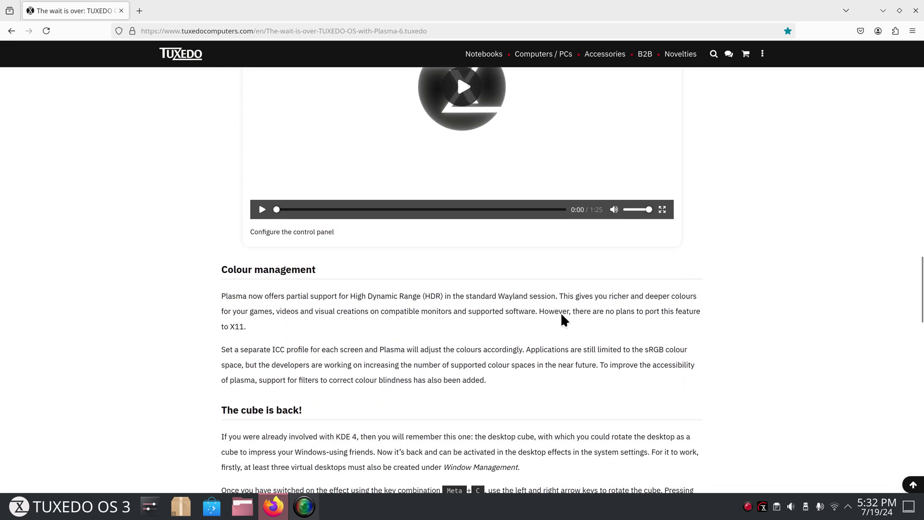
scroll(563, 319, down, 8)
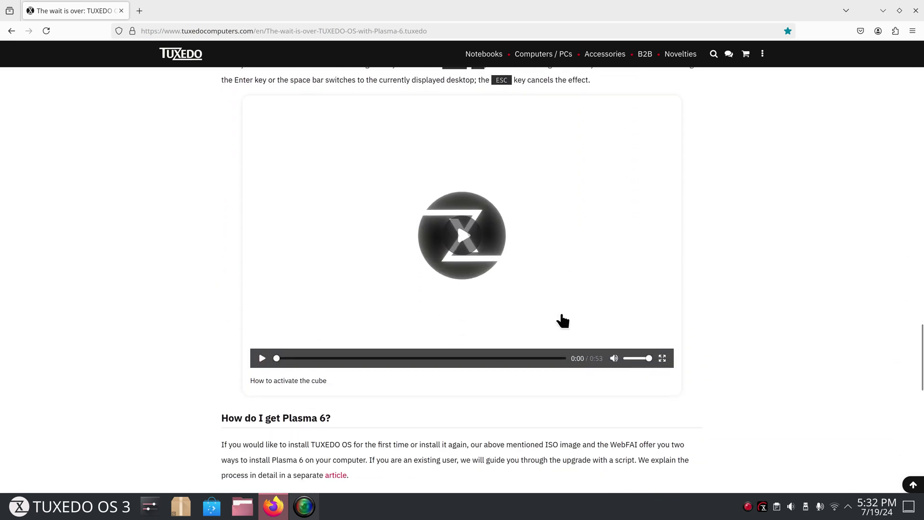
scroll(563, 320, down, 10)
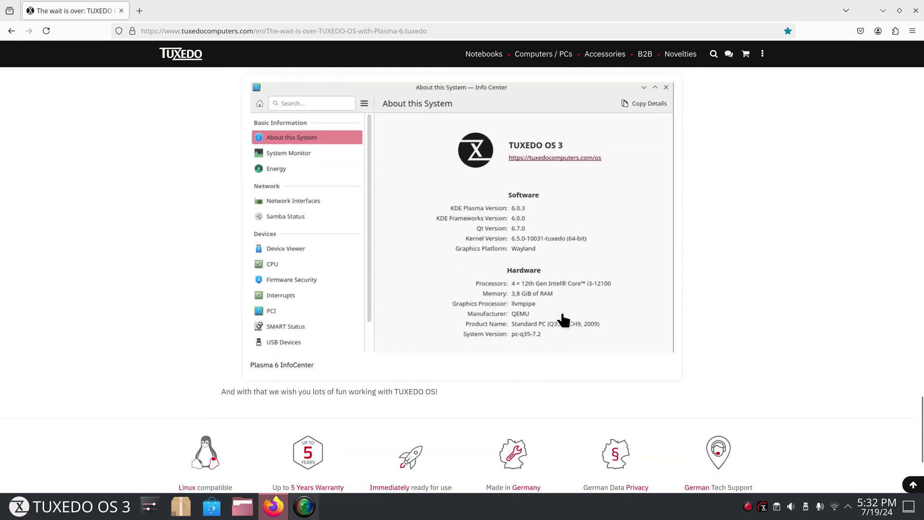
scroll(563, 320, down, 3)
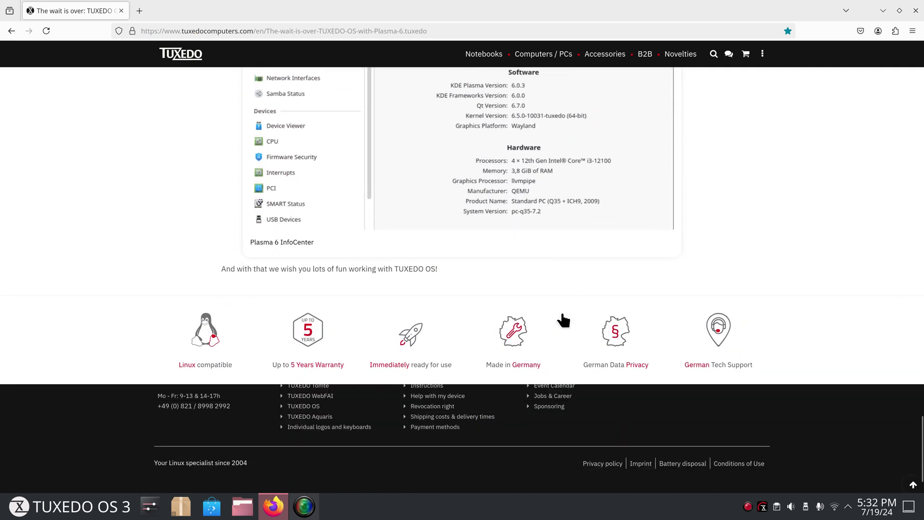
Close the Firefox window.
click(915, 10)
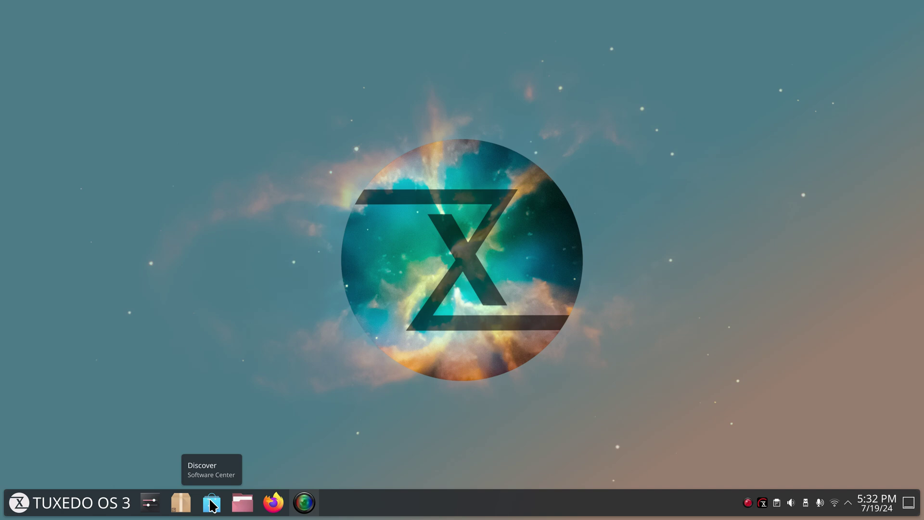
Launch Synaptic Package Manager, authenticating with the account password.
click(182, 503)
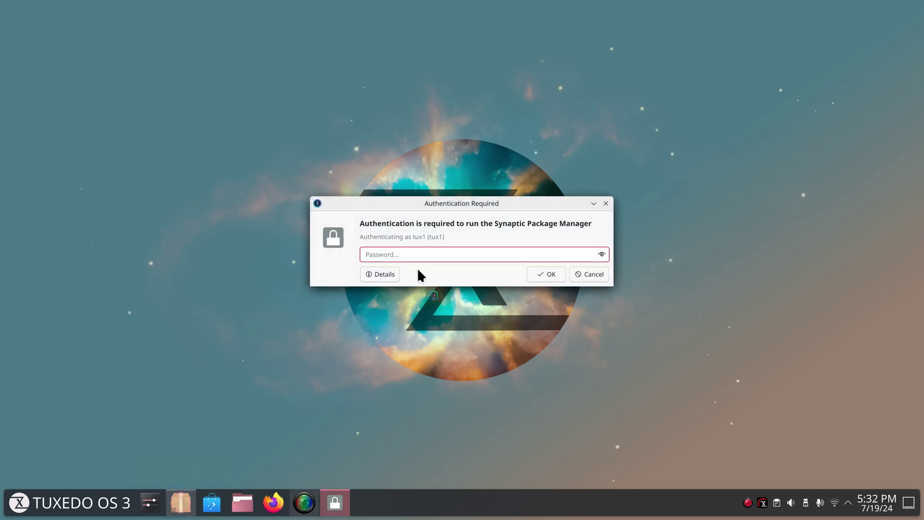
text(*****)
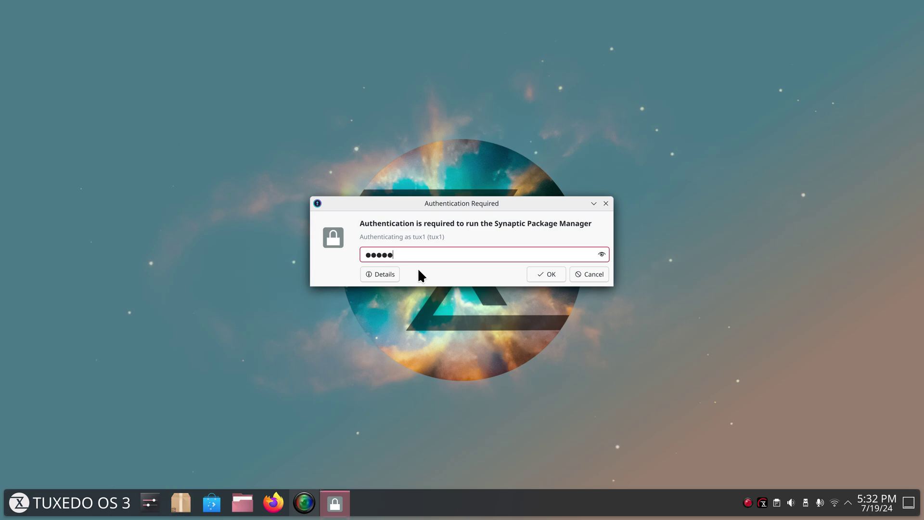
key(Return)
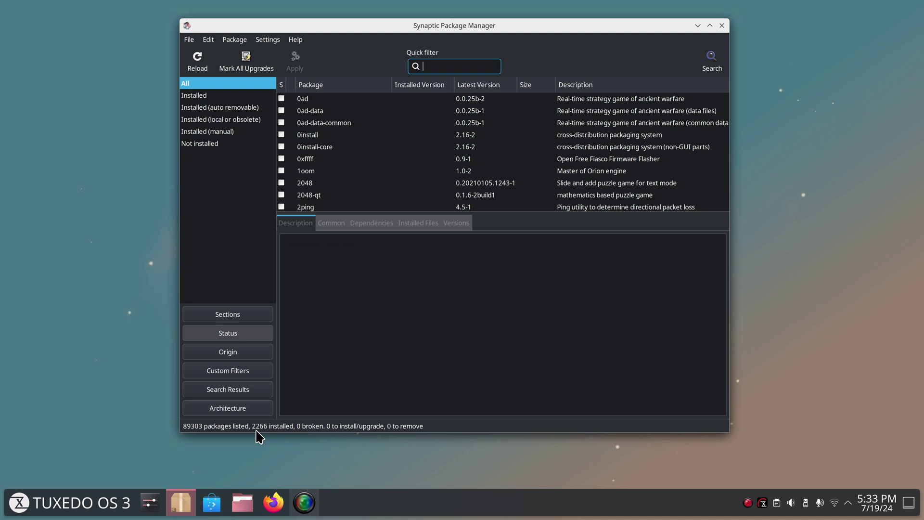
Inspect the search window's Look in options, then close it without searching.
click(711, 61)
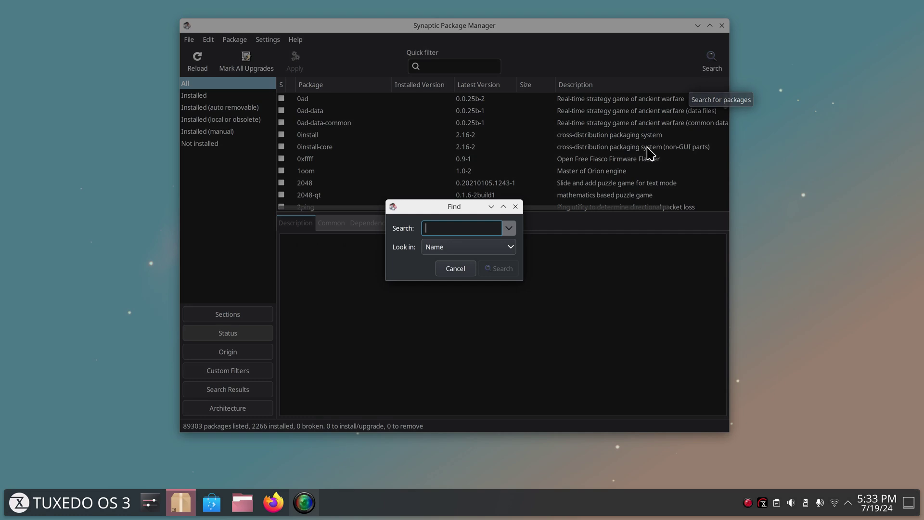
click(474, 249)
click(511, 231)
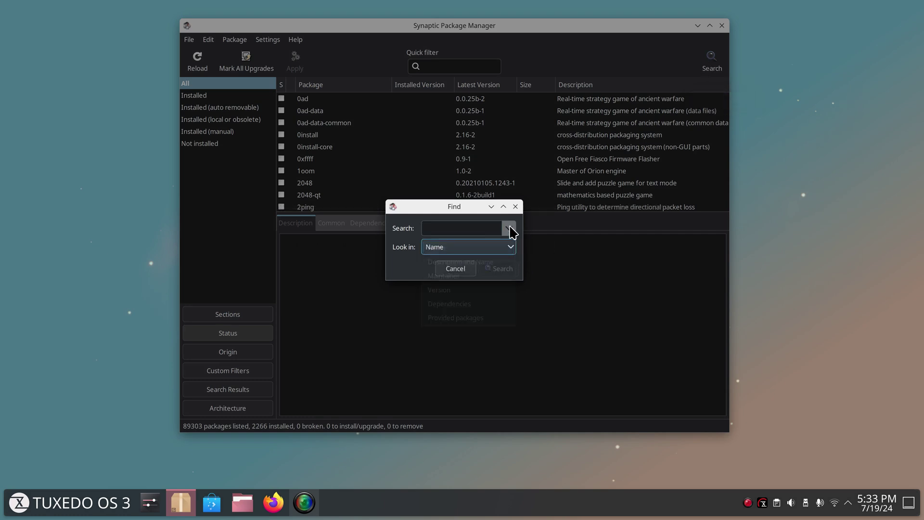
click(515, 206)
View Synaptic's About version information, then bring up the Repositories list.
click(295, 40)
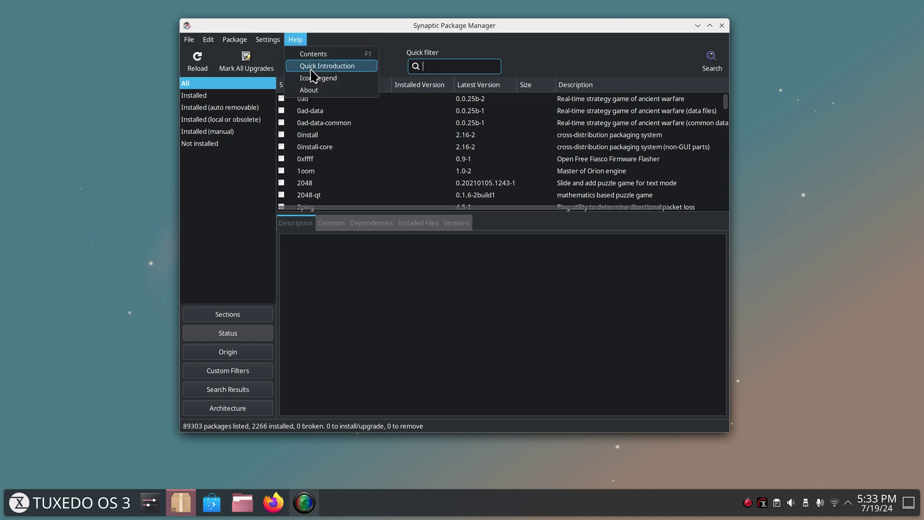
click(317, 91)
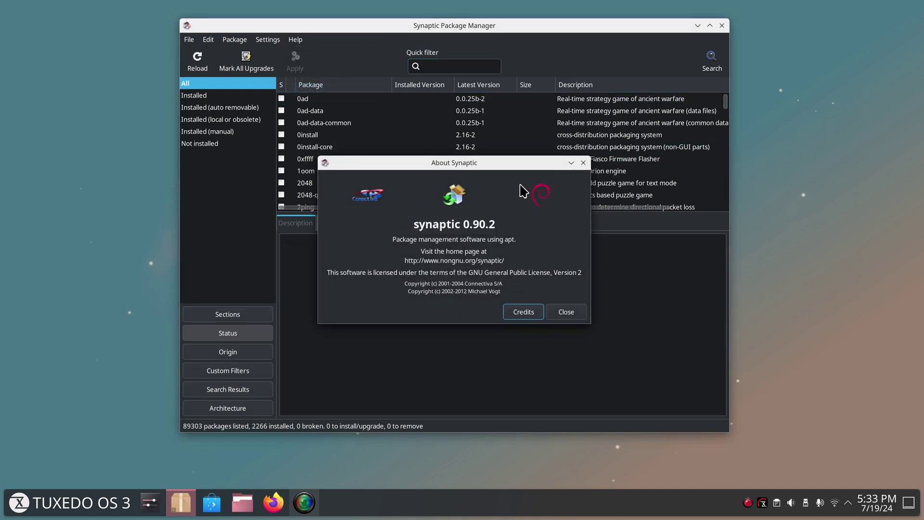
click(567, 313)
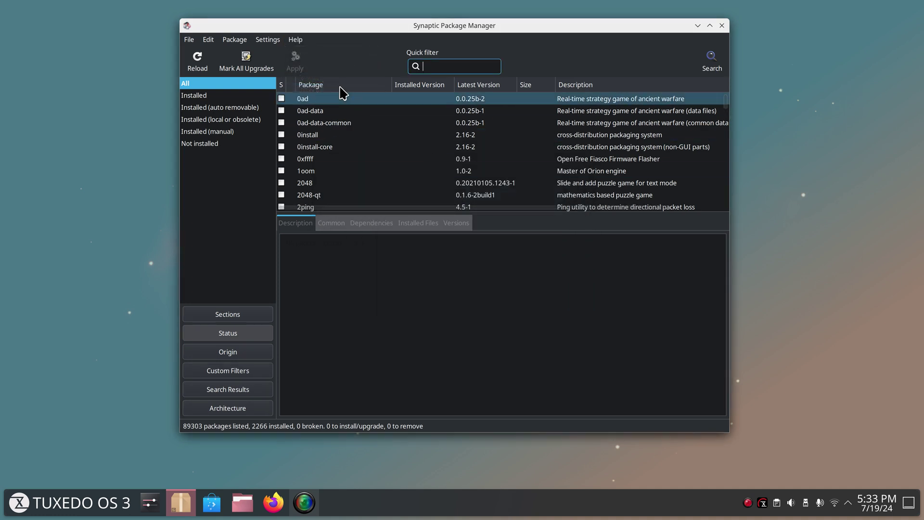
click(268, 40)
click(286, 65)
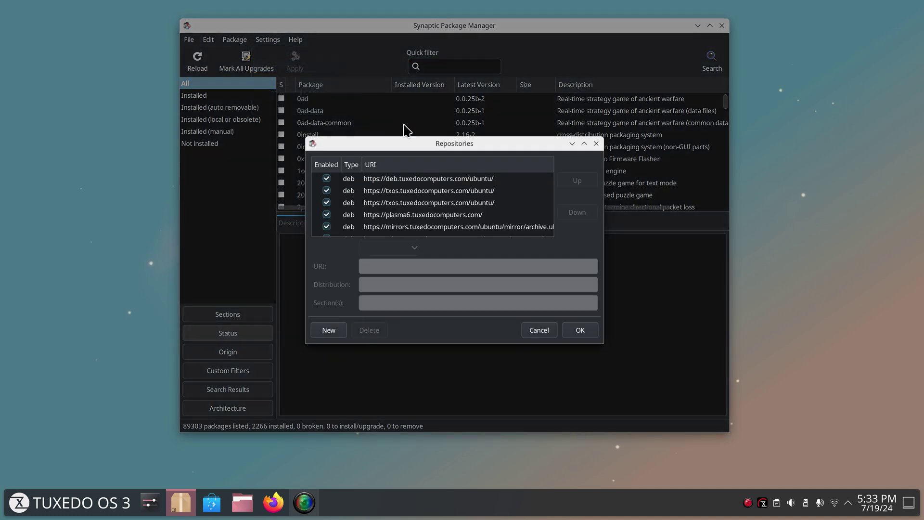
Move the Repositories dialog to the top-left and enlarge it to show all eight deb sources.
drag(496, 144, 340, 75)
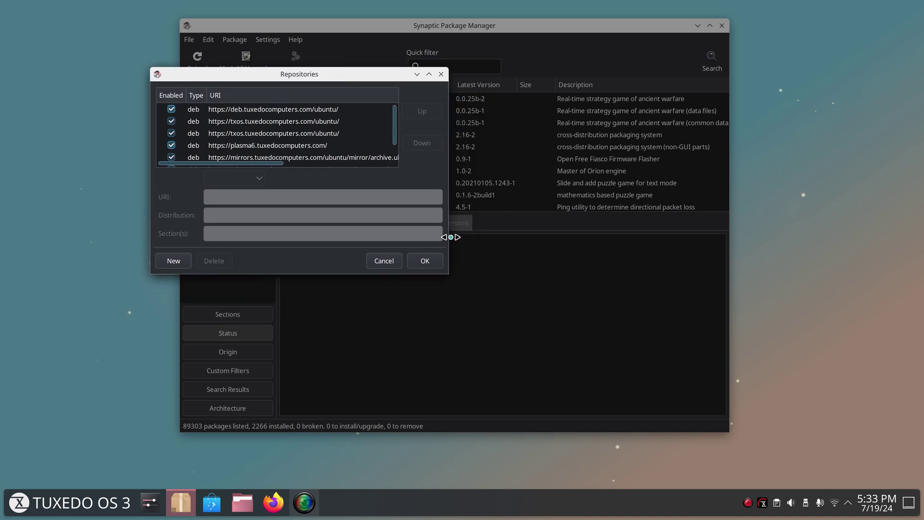
drag(450, 271, 639, 396)
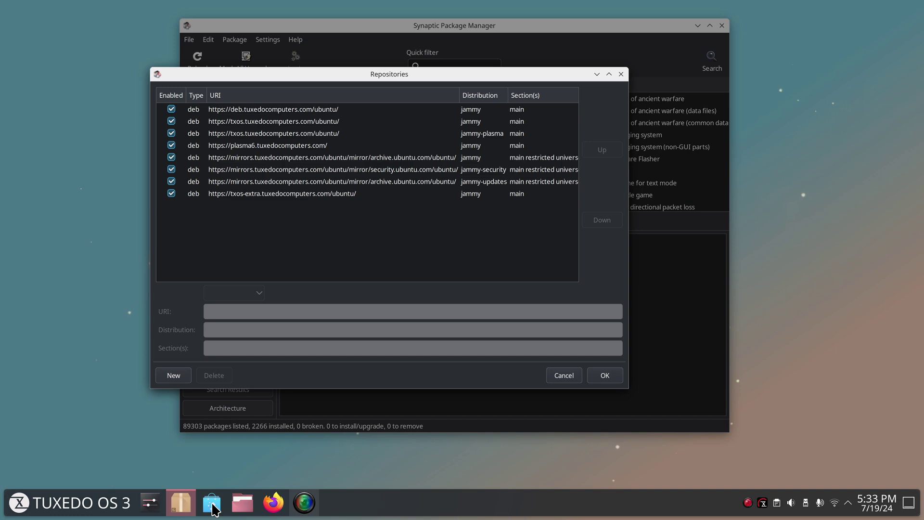
Cancel Repositories, back out of installing 0ad, then filter to installed packages and select accountsservice.
click(567, 376)
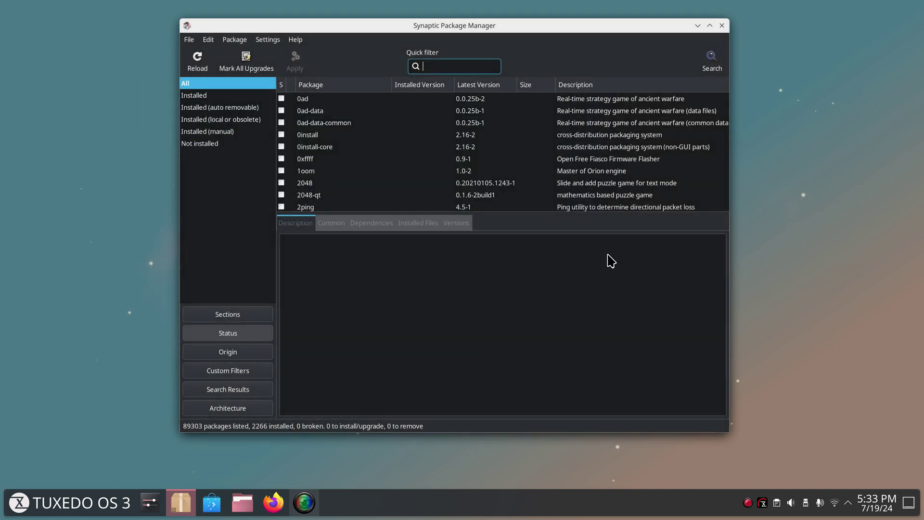
click(282, 99)
click(282, 100)
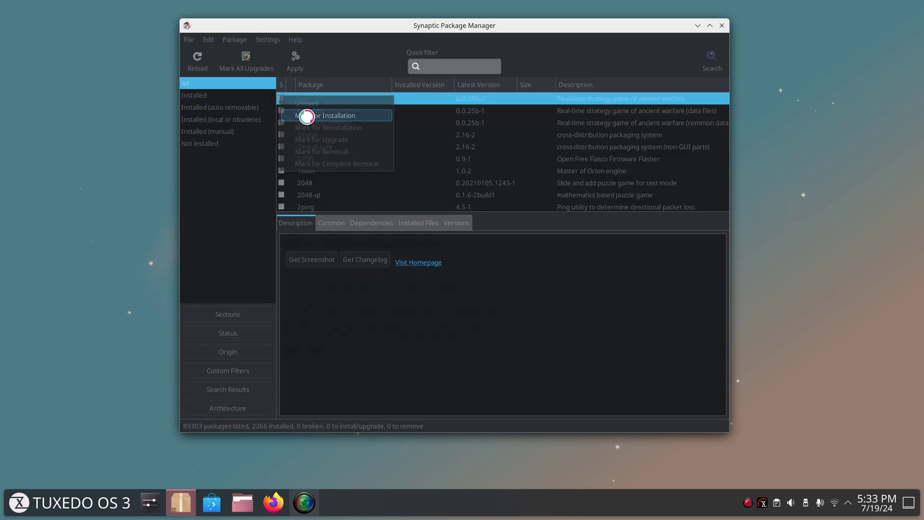
click(308, 117)
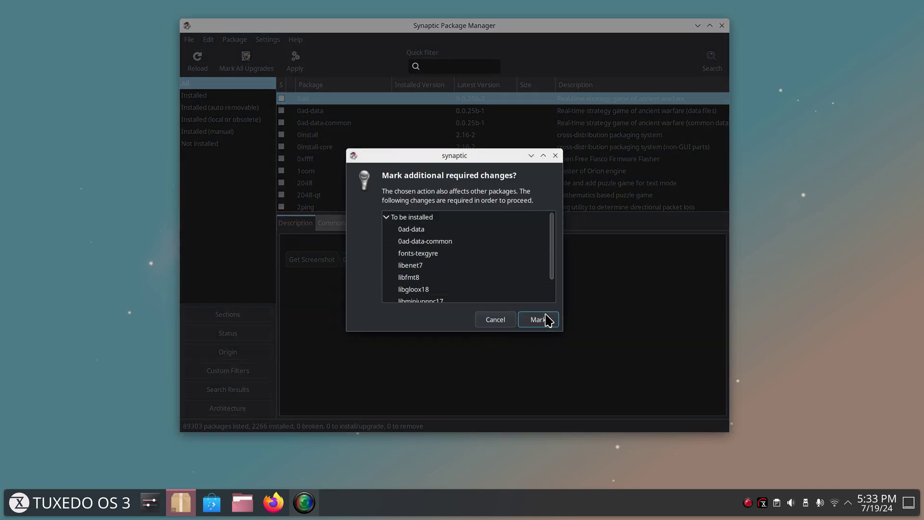
click(500, 322)
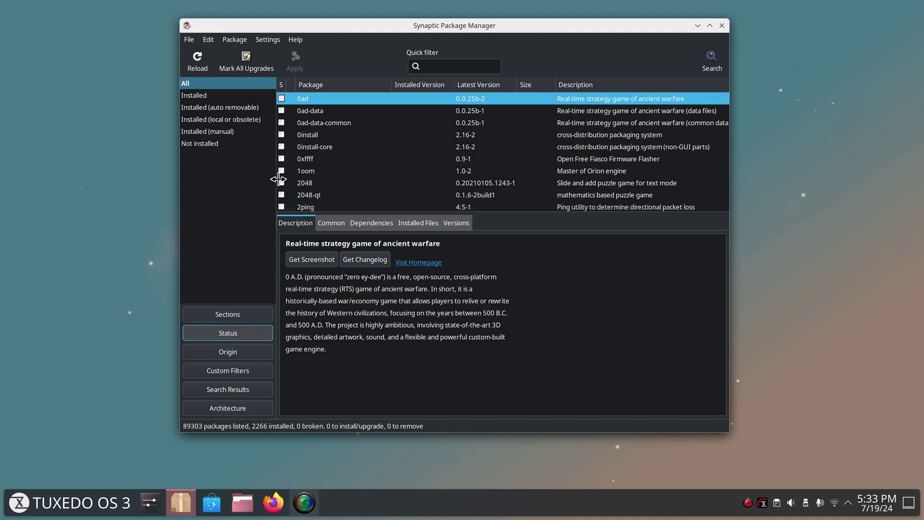
click(212, 95)
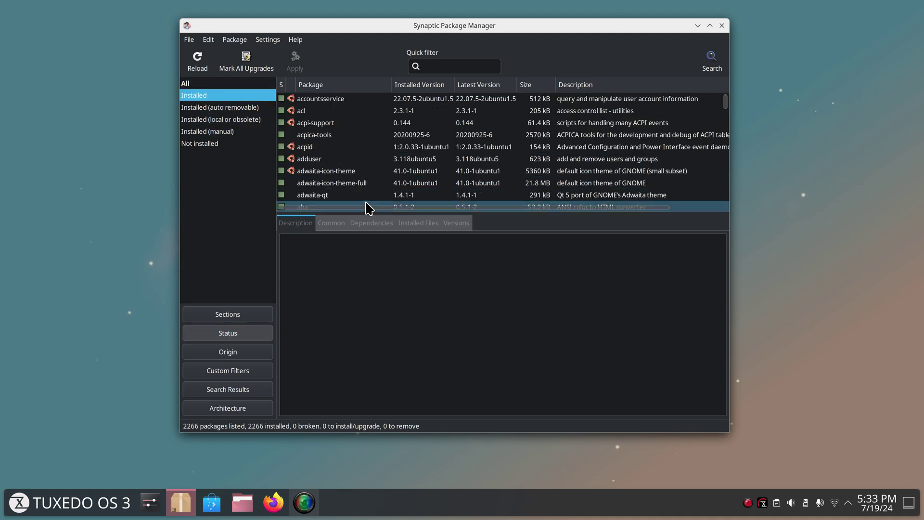
click(312, 99)
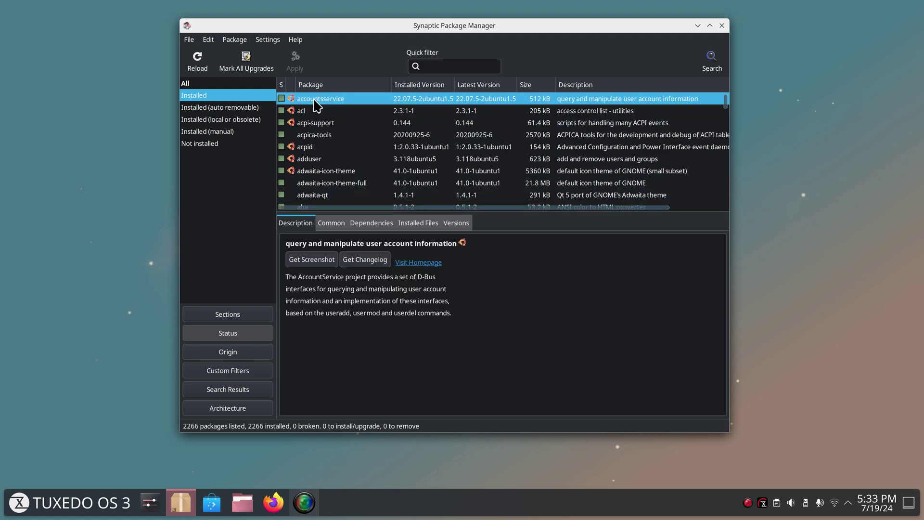
Look over Synaptic's Preferences and close them unchanged.
click(267, 39)
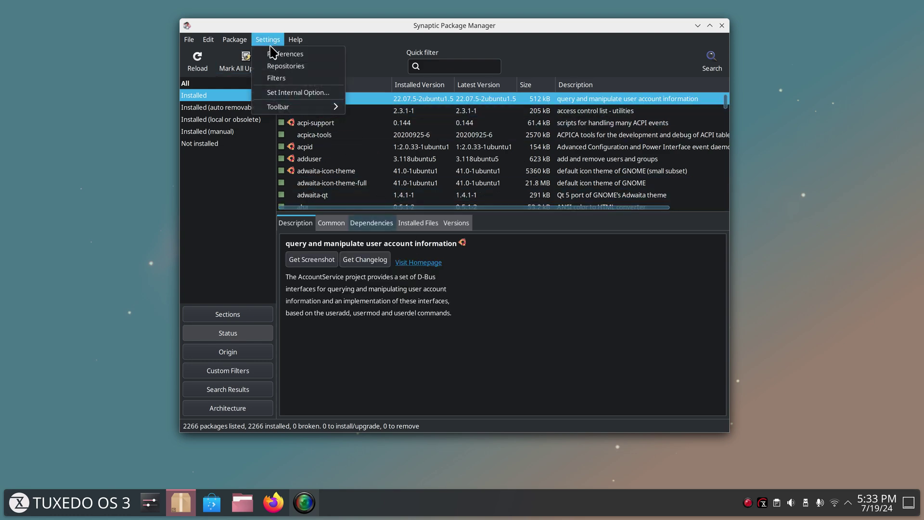
click(275, 54)
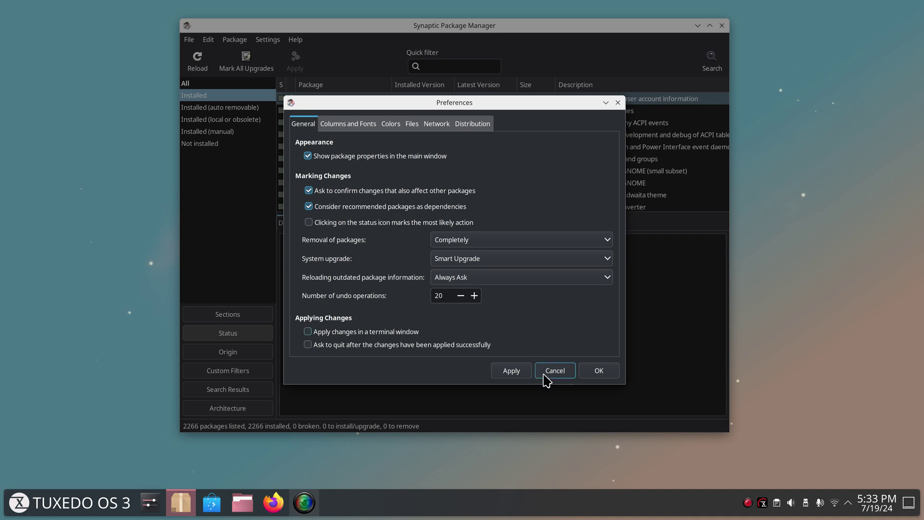
click(598, 370)
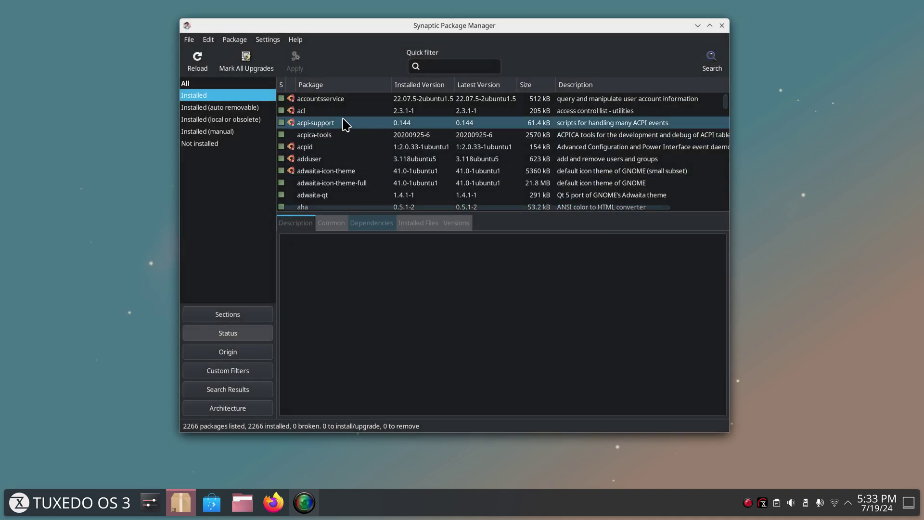
View accountsservice's Properties, then drag the splitter to make the details pane taller.
right_click(320, 98)
click(362, 180)
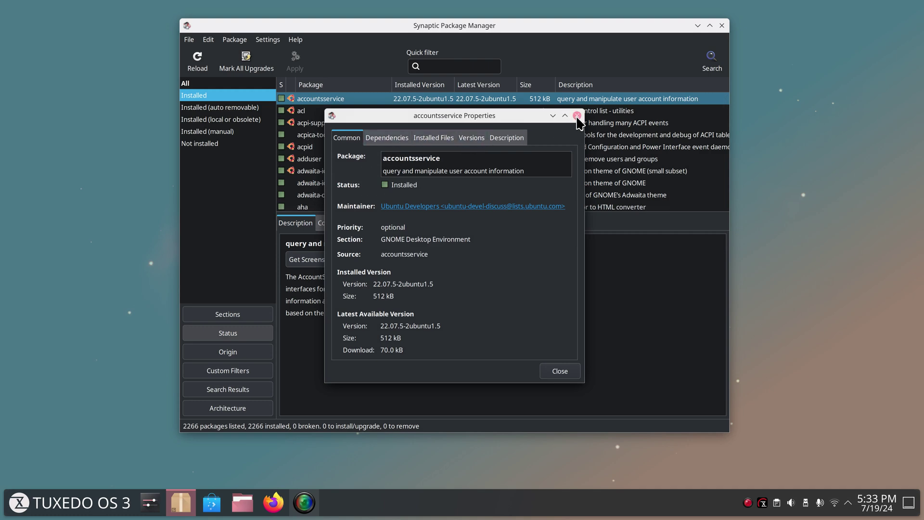
click(577, 116)
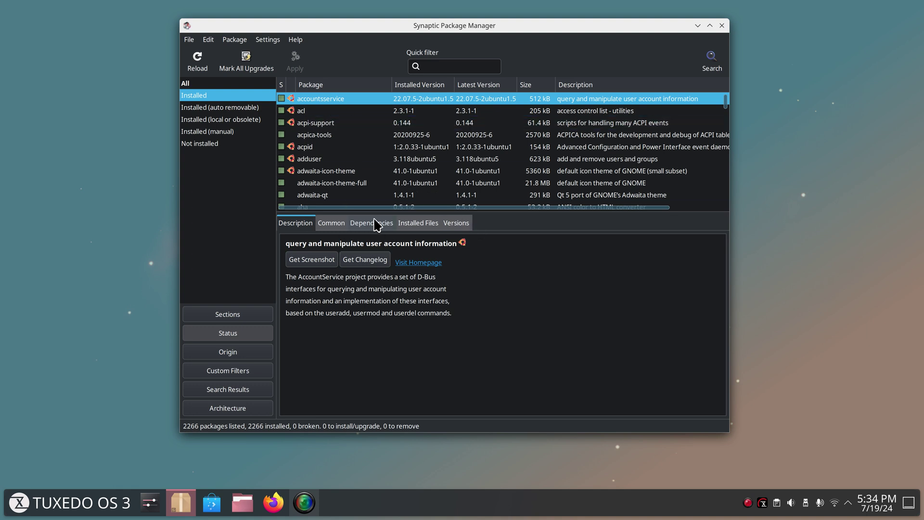
drag(423, 213, 425, 234)
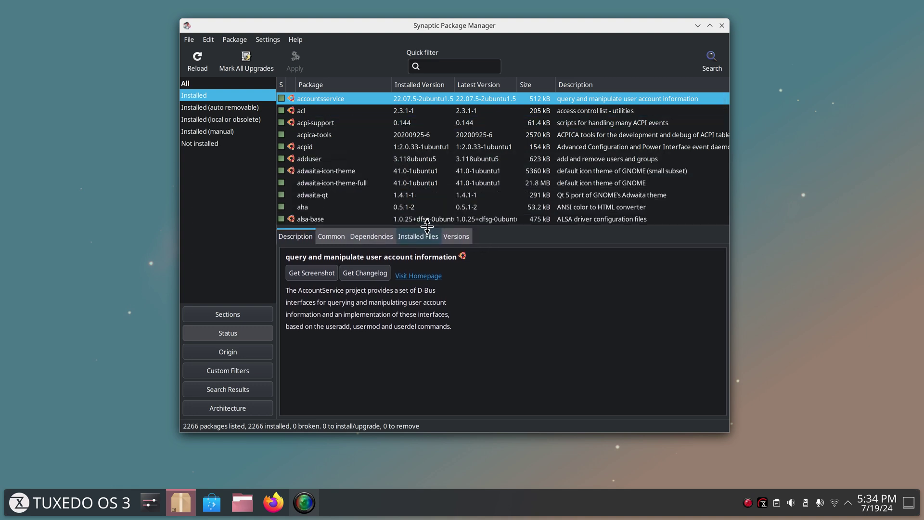
Maximise Synaptic and view accountsservice's common details, dependencies and installed files.
double_click(427, 26)
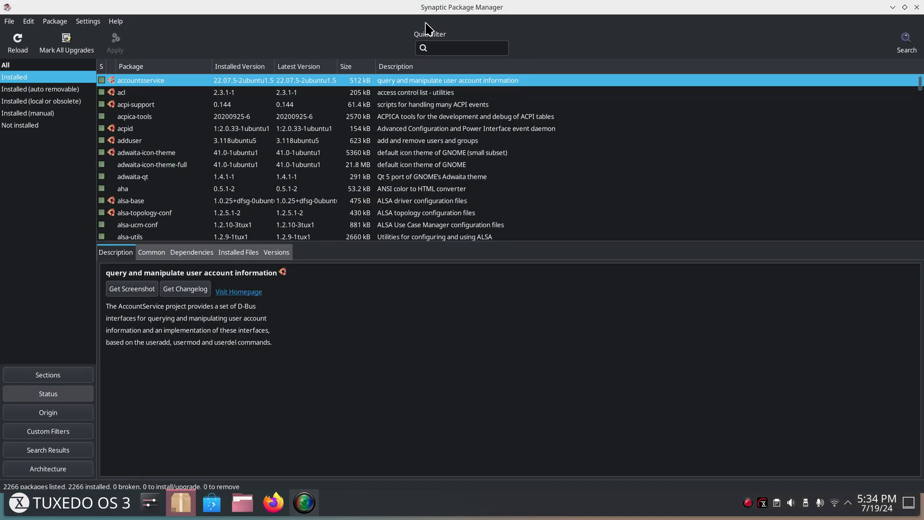
click(152, 254)
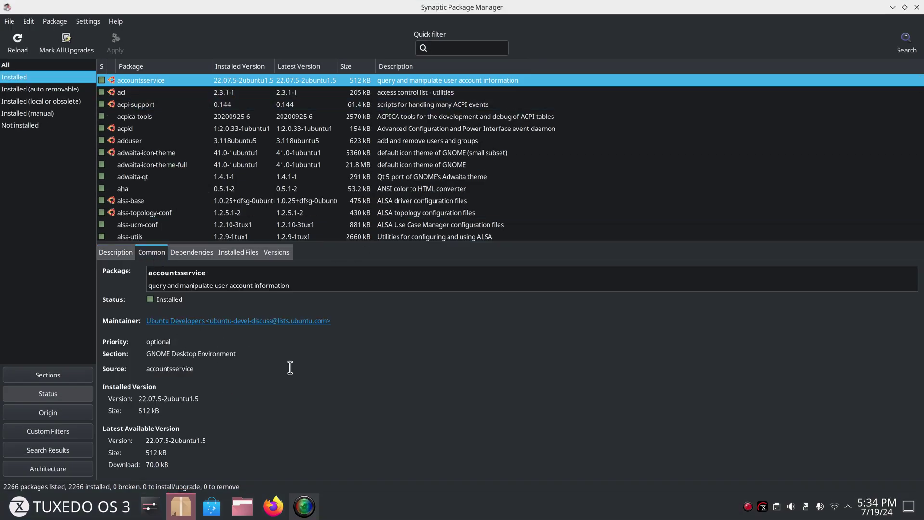
click(198, 256)
click(231, 256)
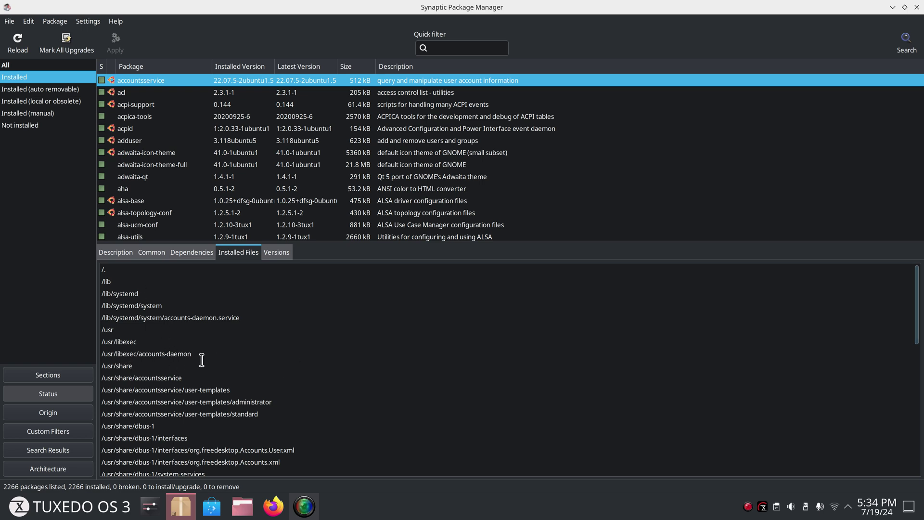
scroll(376, 353, down, 3)
scroll(376, 353, up, 3)
Revisit accountsservice's description and details, list packages by section, and restore the window size.
click(116, 254)
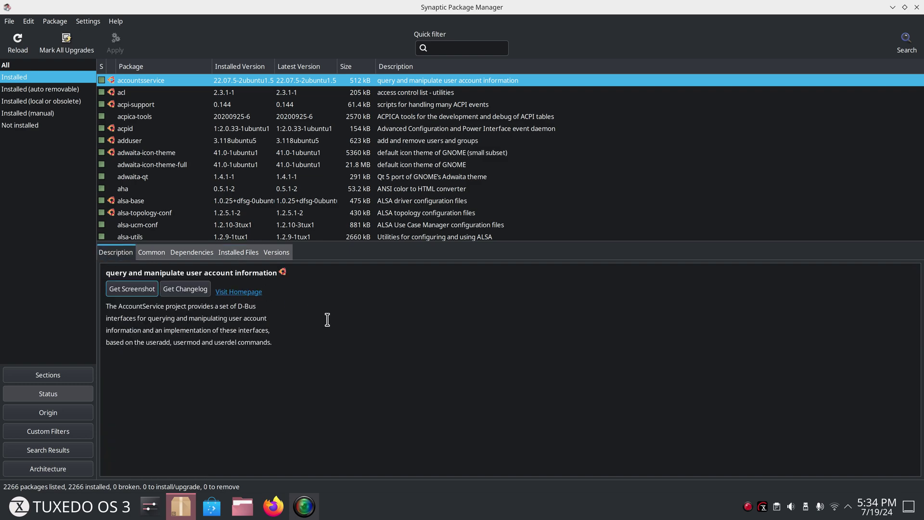
click(152, 254)
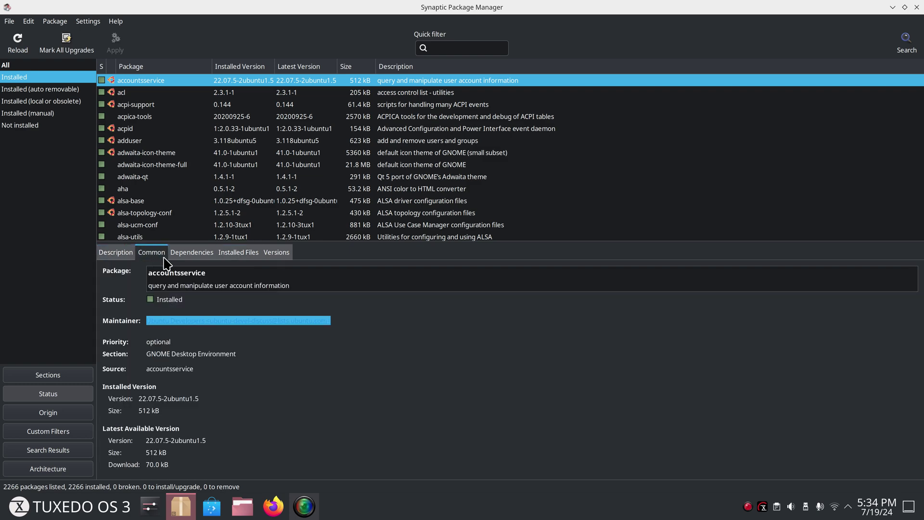
click(61, 376)
double_click(525, 8)
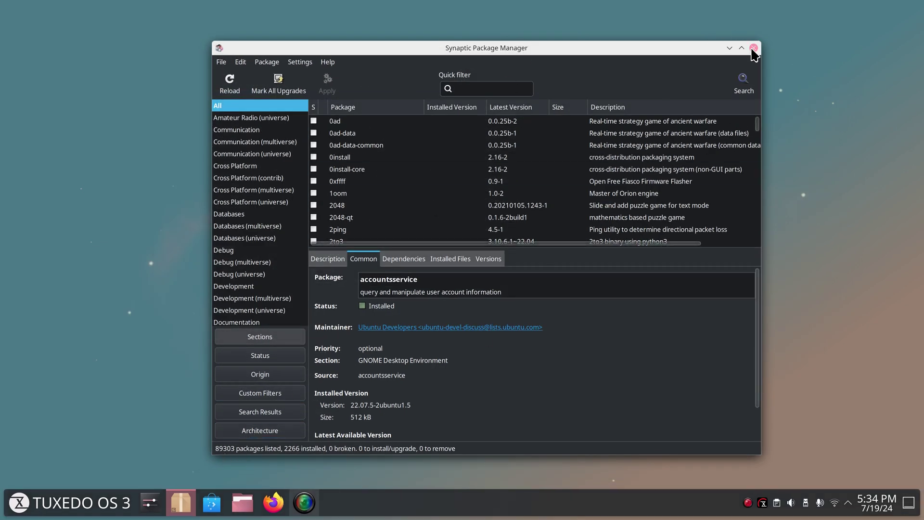
Close Synaptic and launch the Discover software centre.
click(754, 48)
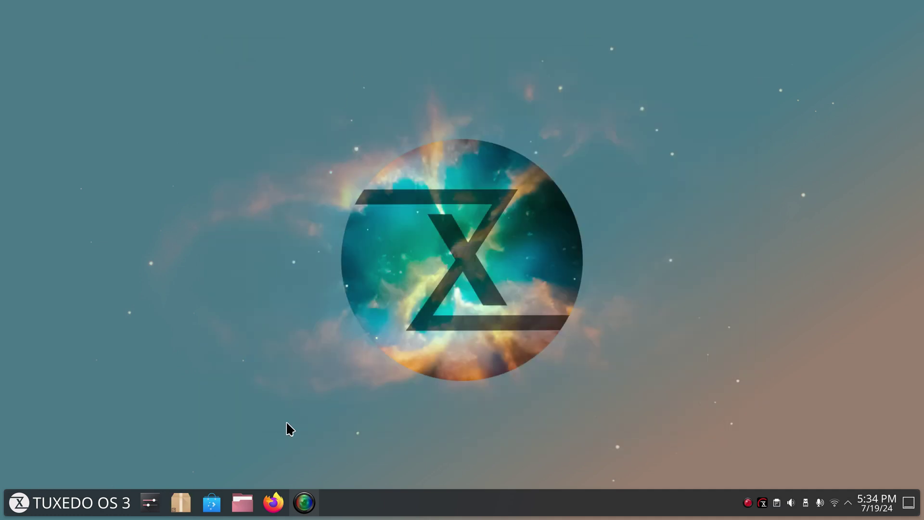
click(211, 502)
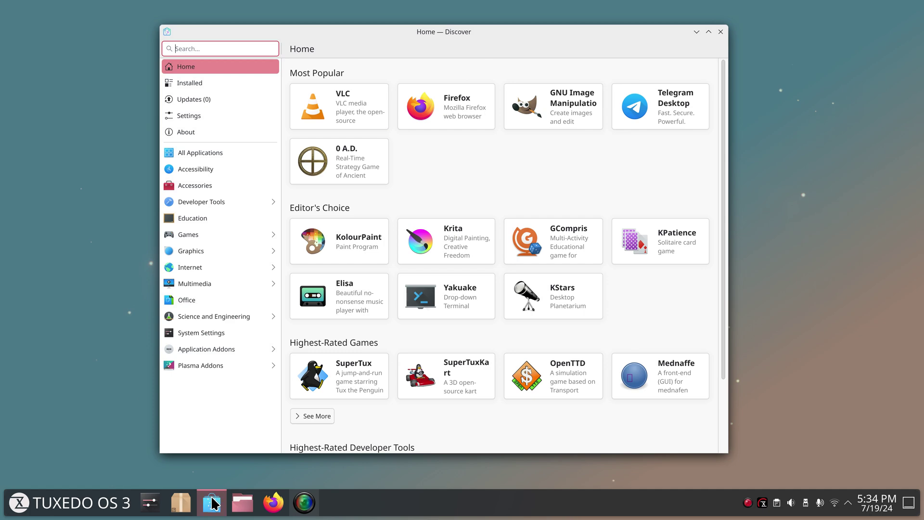
mouse_move(214, 503)
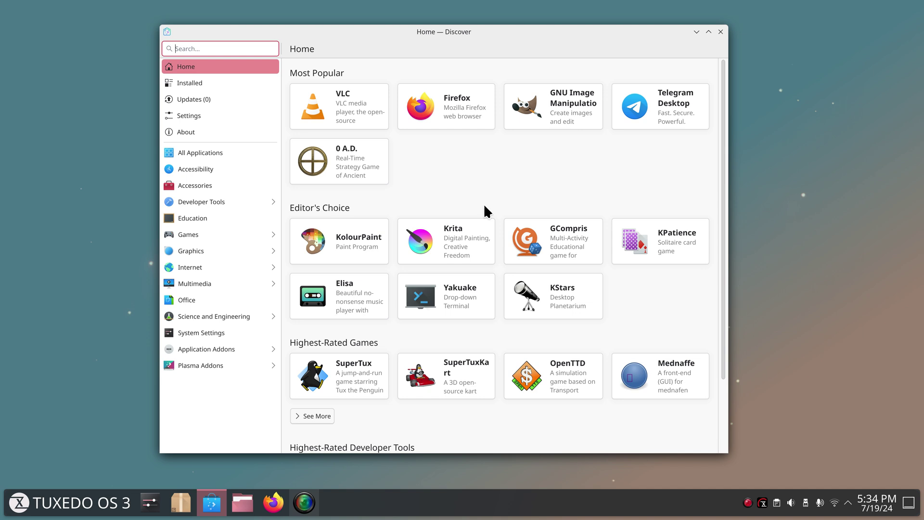
Page through GIMP's screenshots full-size, then check Updates, finding 0 pending.
click(552, 109)
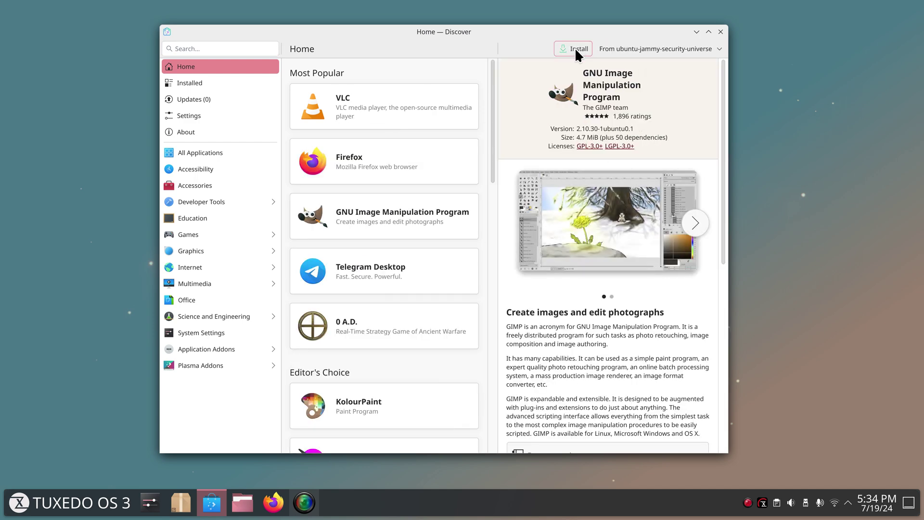
click(592, 213)
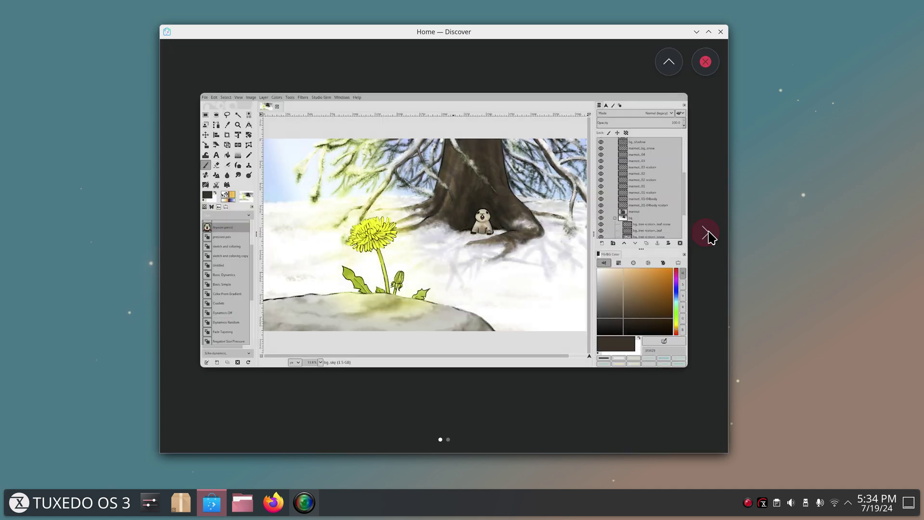
click(706, 234)
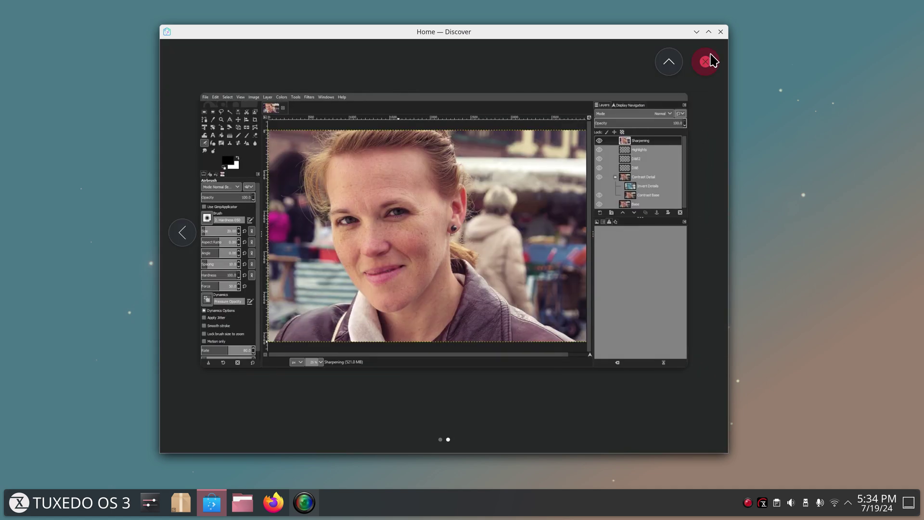
click(707, 61)
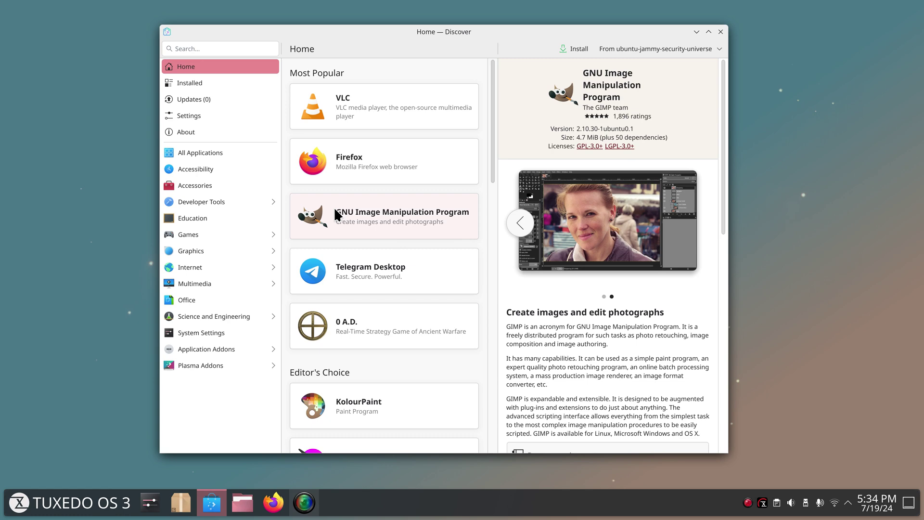
click(192, 97)
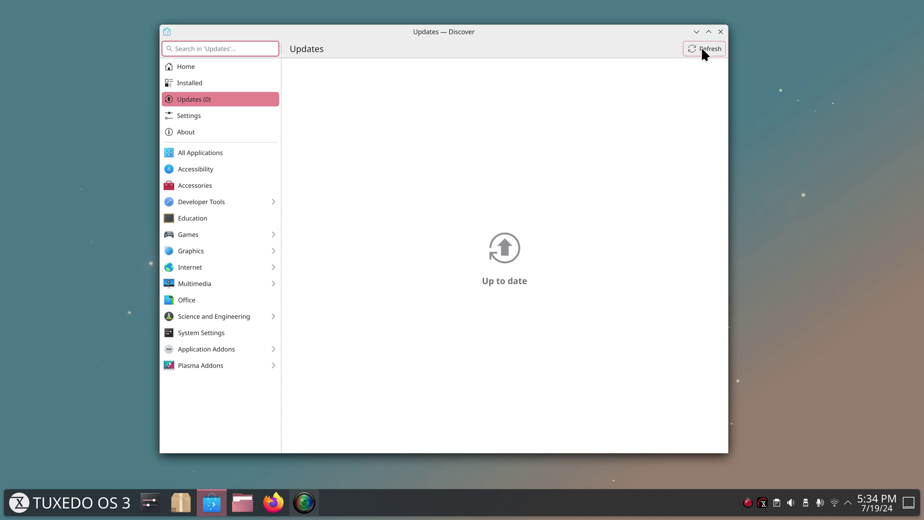
Review Discover's software sources and its 600-item Plasma Addons catalogue, then close Discover.
click(199, 115)
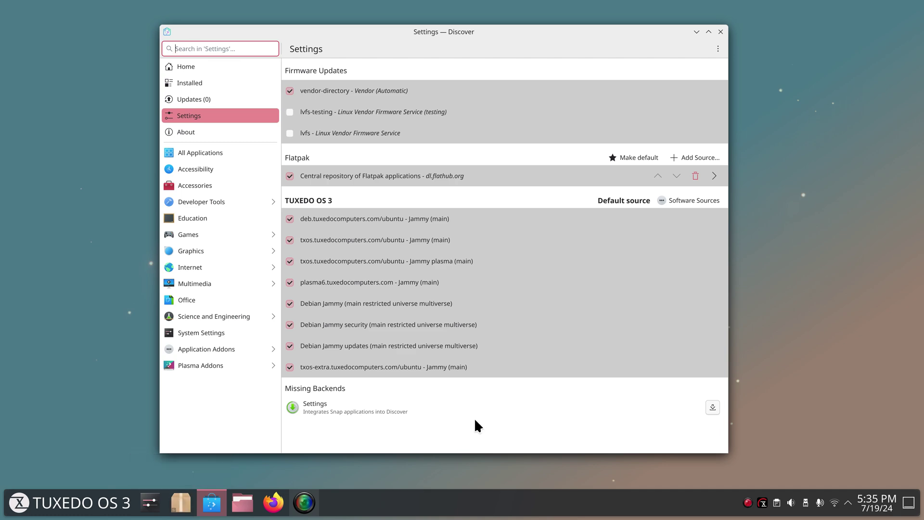
click(206, 364)
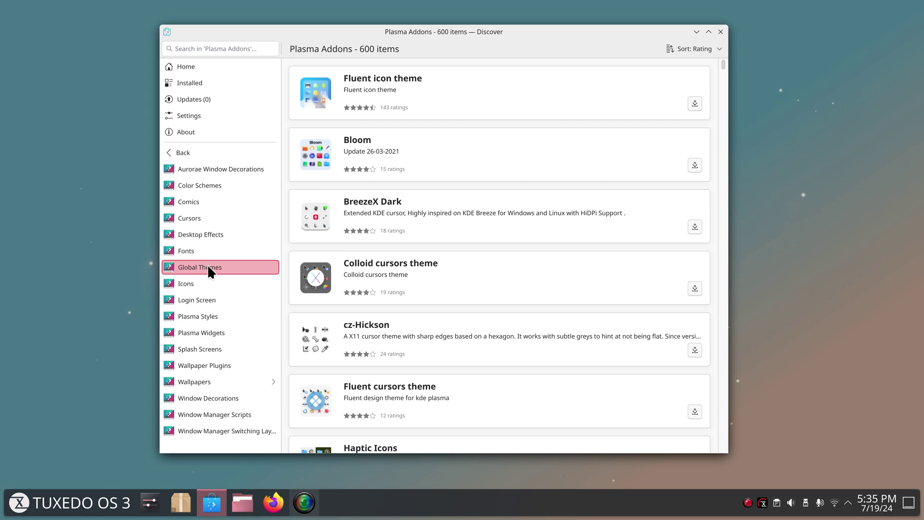
click(718, 32)
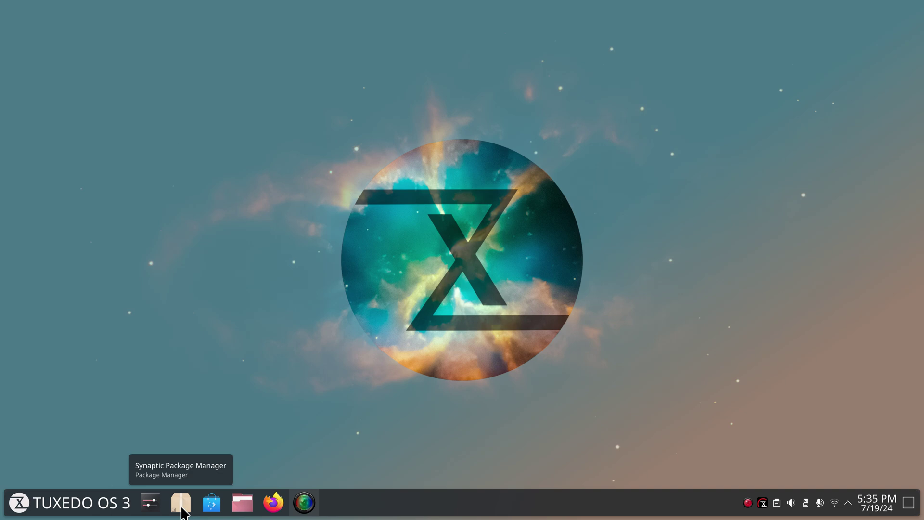
Open and close the launcher, then start Konsole from KRunner by typing 'ko'.
click(24, 504)
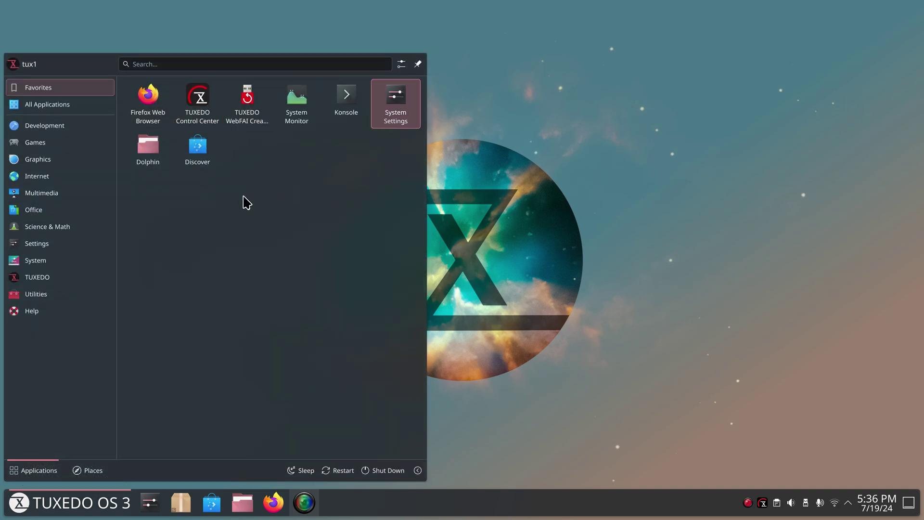
click(608, 87)
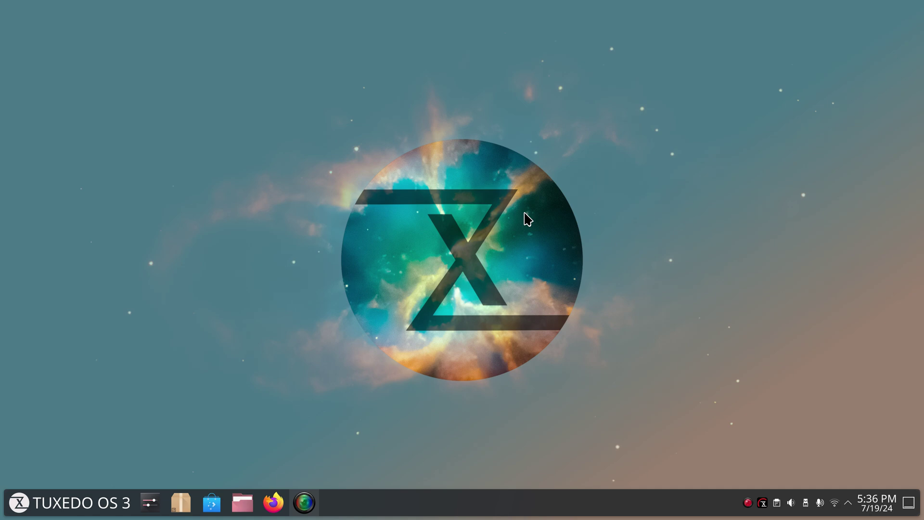
key(alt+space)
text(ko)
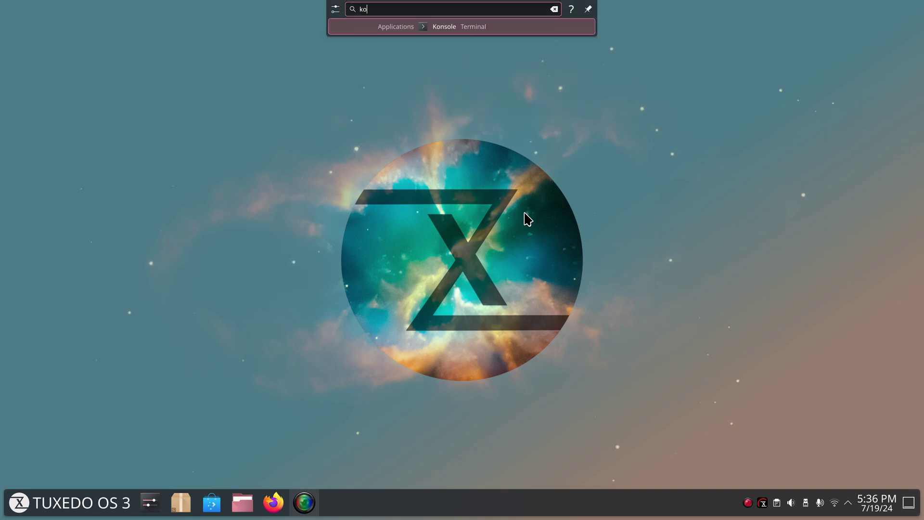
key(Return)
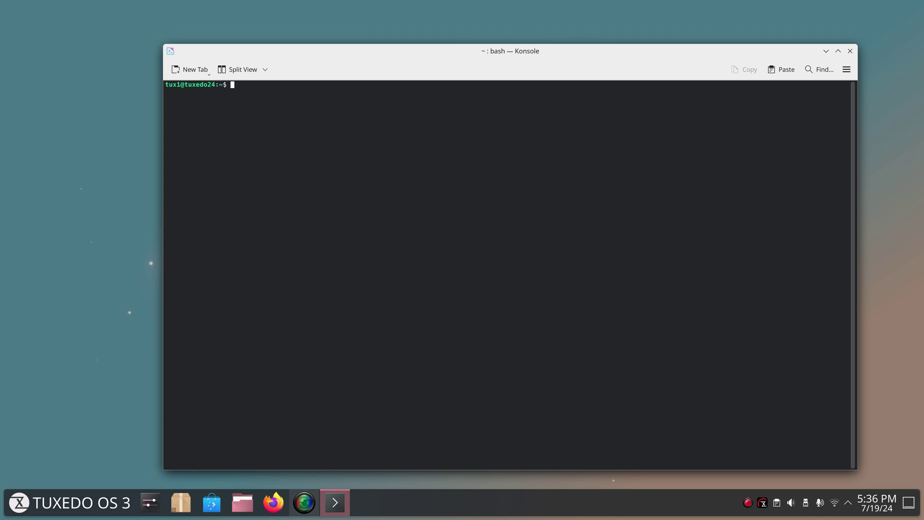
Enlarge Konsole's text and run 'inxi -Fxz'.
key(ctrl+plus)
key(ctrl+plus)
key(ctrl+plus)
key(ctrl+plus)
key(ctrl+plus)
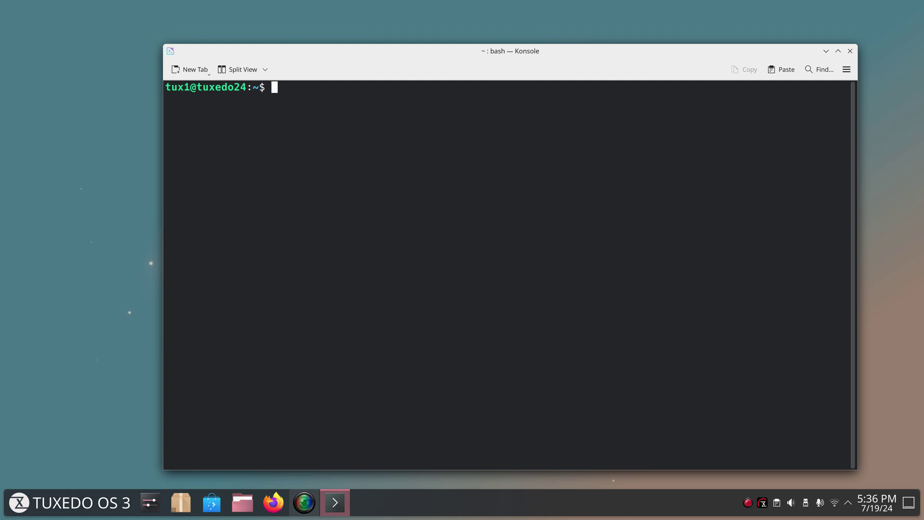
text(inxi -Fxz)
drag(303, 87, 334, 87)
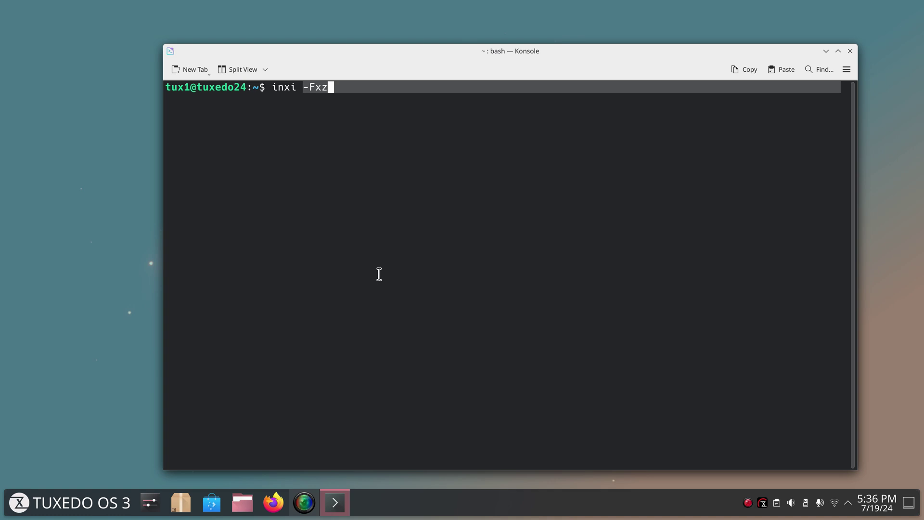
key(Return)
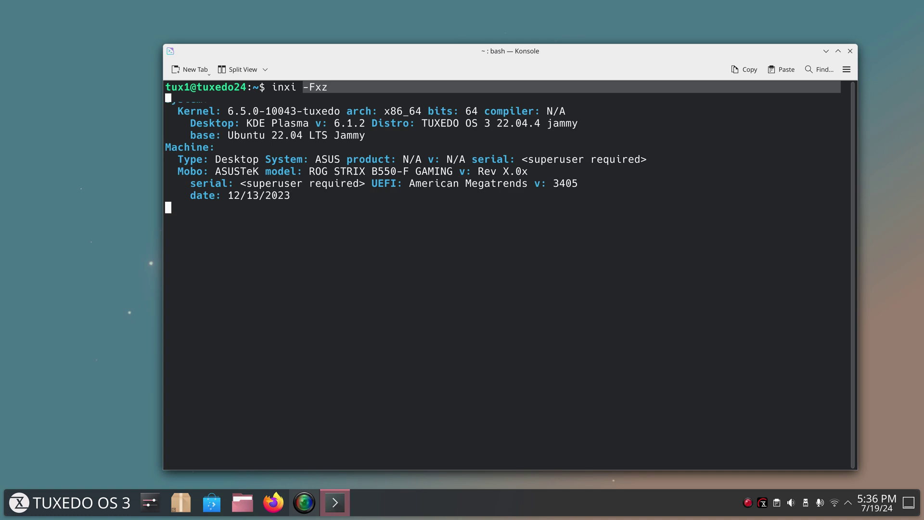
Highlight kernel, TUXEDO OS 3, Ubuntu 22.04 base, Ryzen 7 and GTX 1050 Ti, then close Konsole.
scroll(223, 111, up, 14)
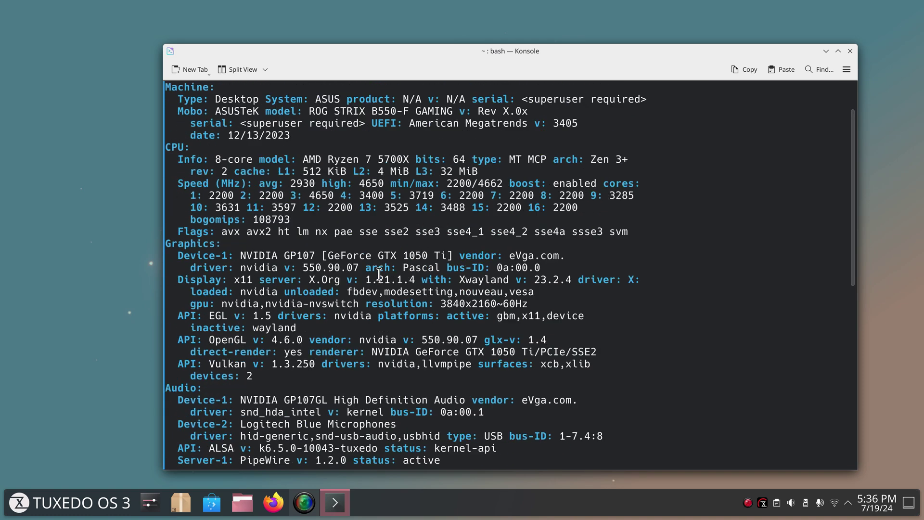
drag(224, 111, 347, 111)
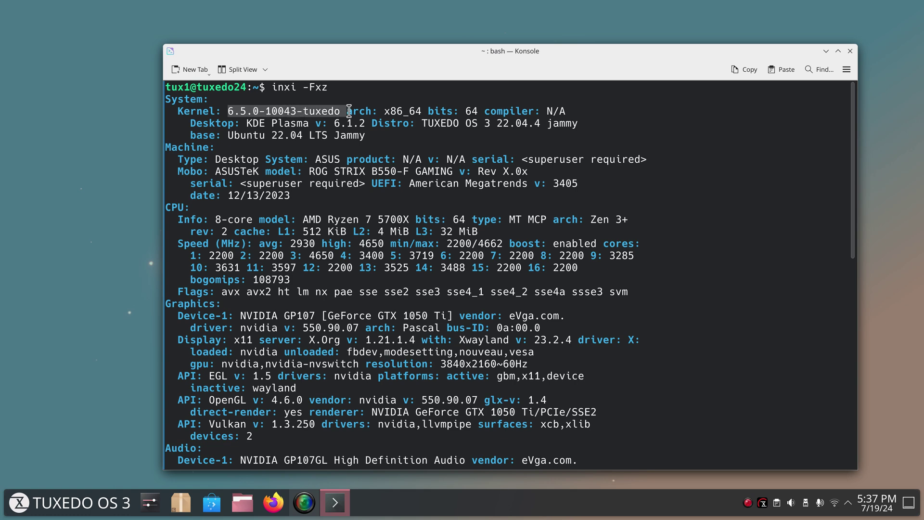
drag(248, 123, 499, 125)
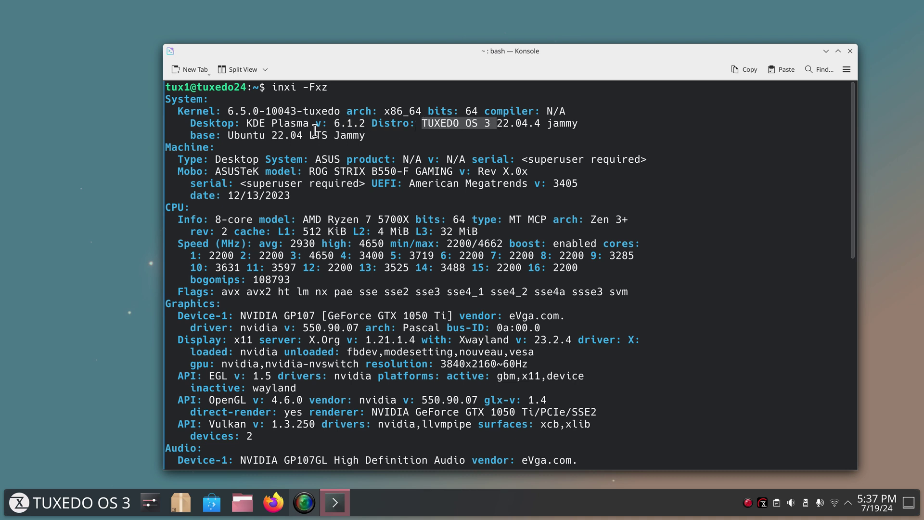
drag(228, 136, 367, 136)
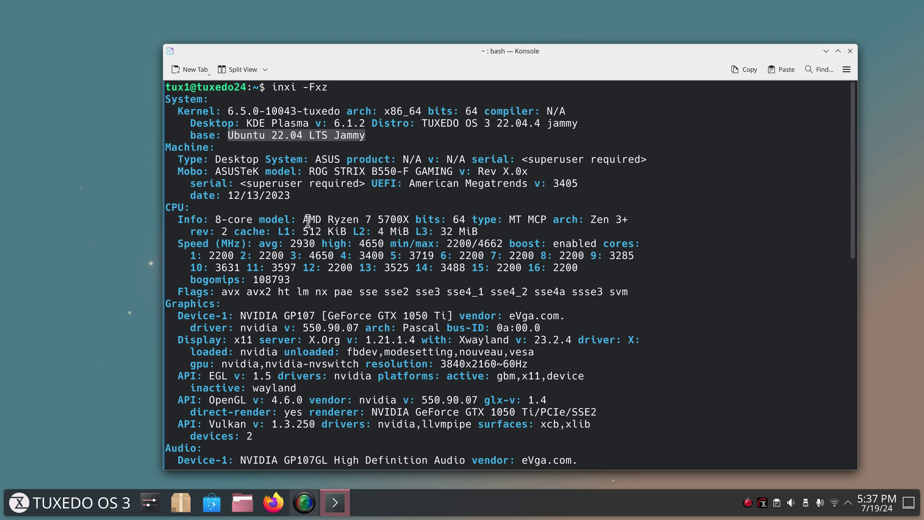
drag(303, 220, 376, 223)
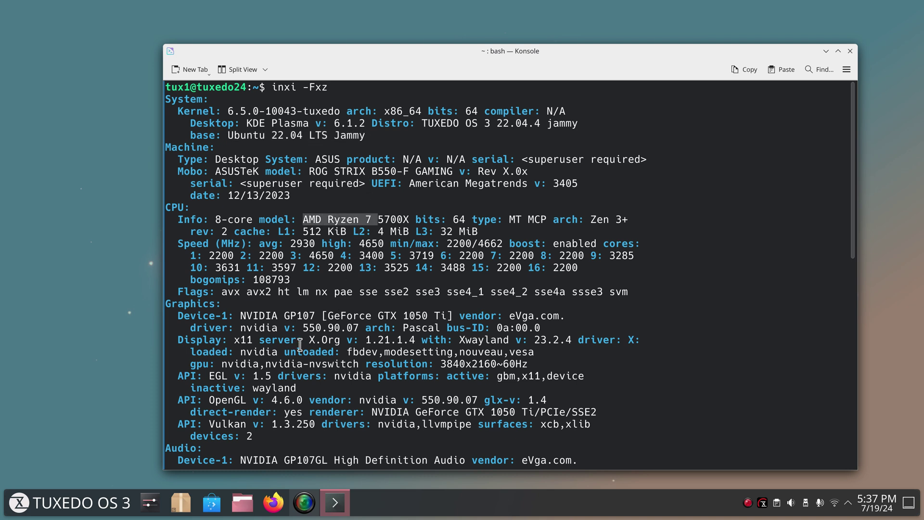
drag(328, 316, 444, 316)
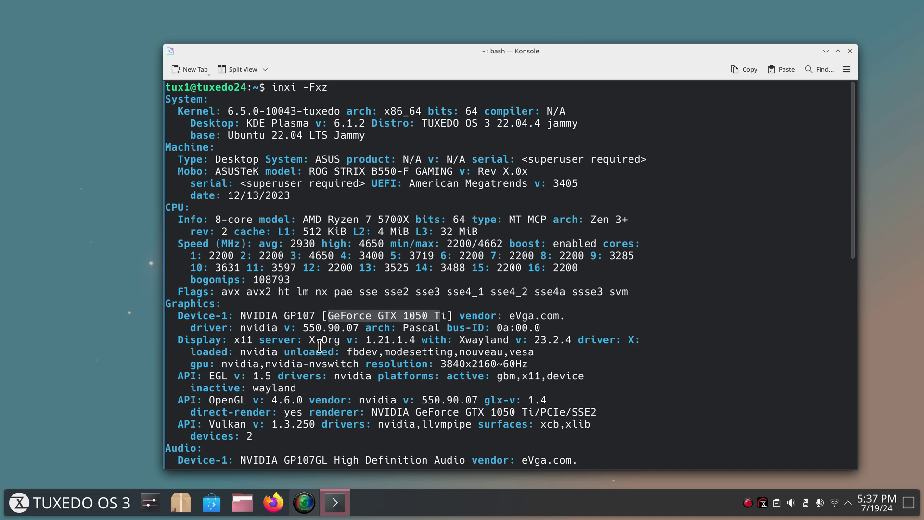
key(ctrl+d)
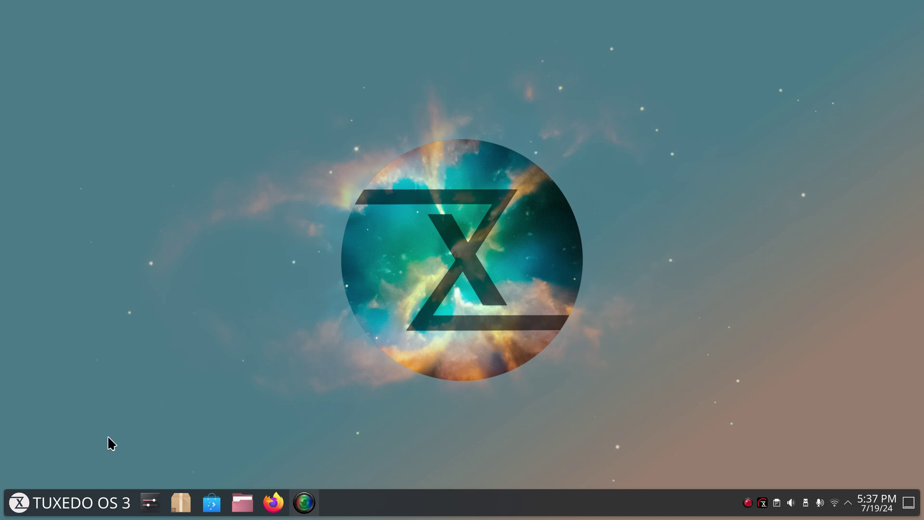
Open the launcher and browse Development, Internet, Multimedia and Office categories.
click(18, 502)
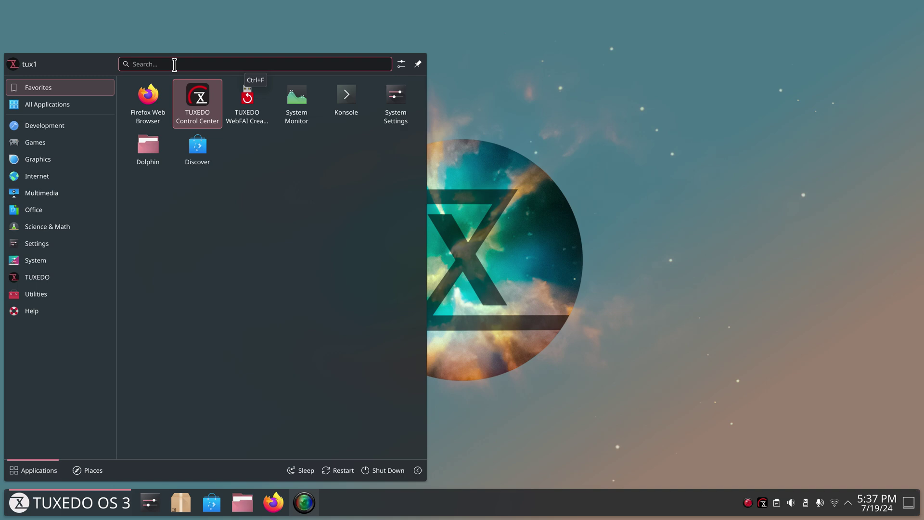
mouse_move(76, 132)
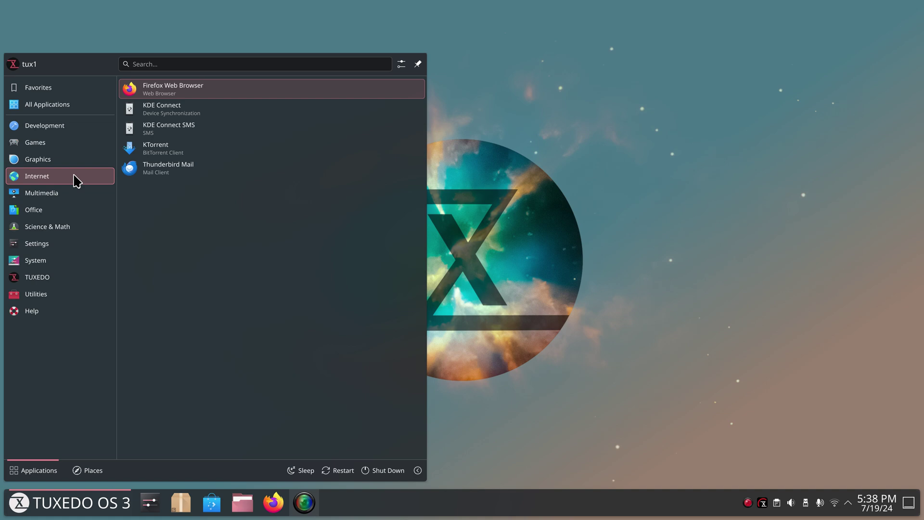
mouse_move(76, 195)
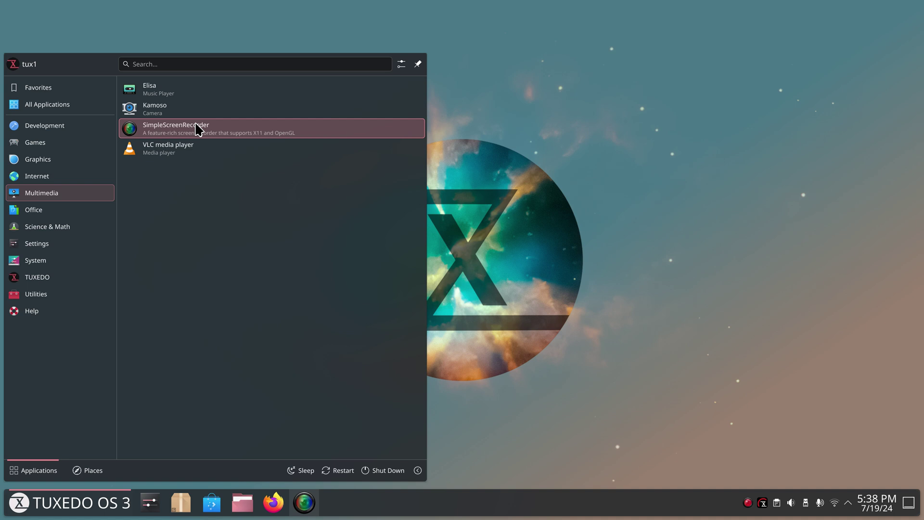
mouse_move(62, 208)
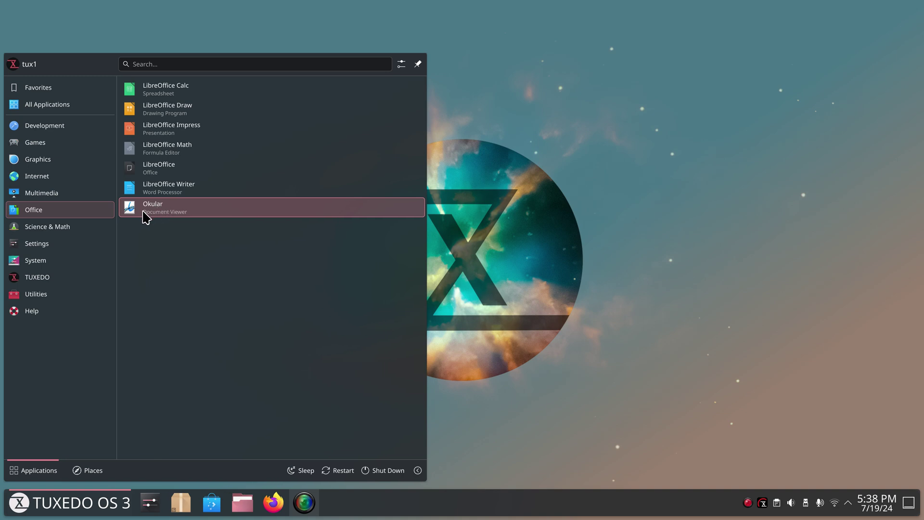
Browse the Science & Math, Settings, System, Favorites and TUXEDO categories, ending on Utilities.
click(77, 234)
mouse_move(72, 246)
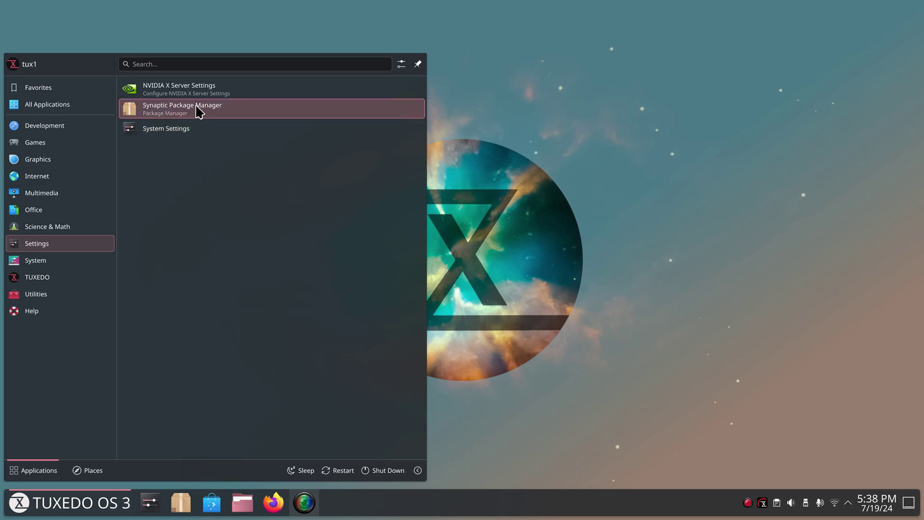
click(36, 261)
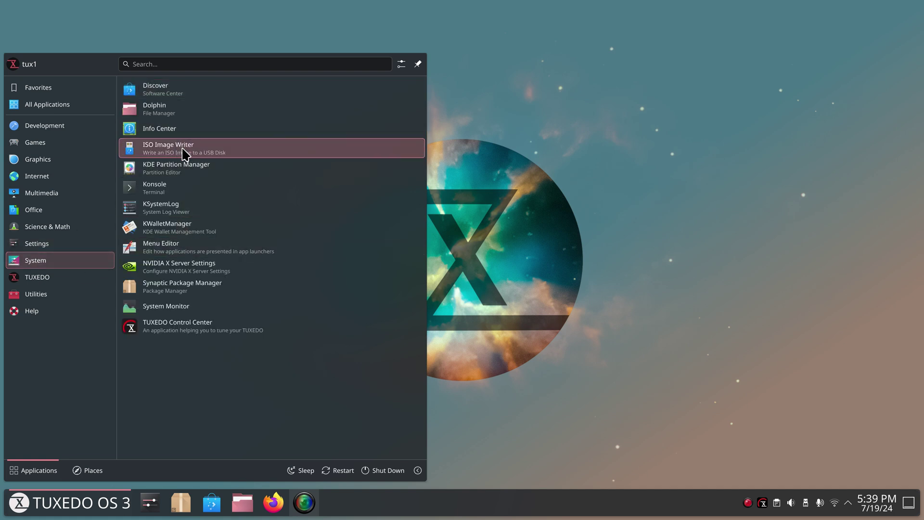
mouse_move(94, 90)
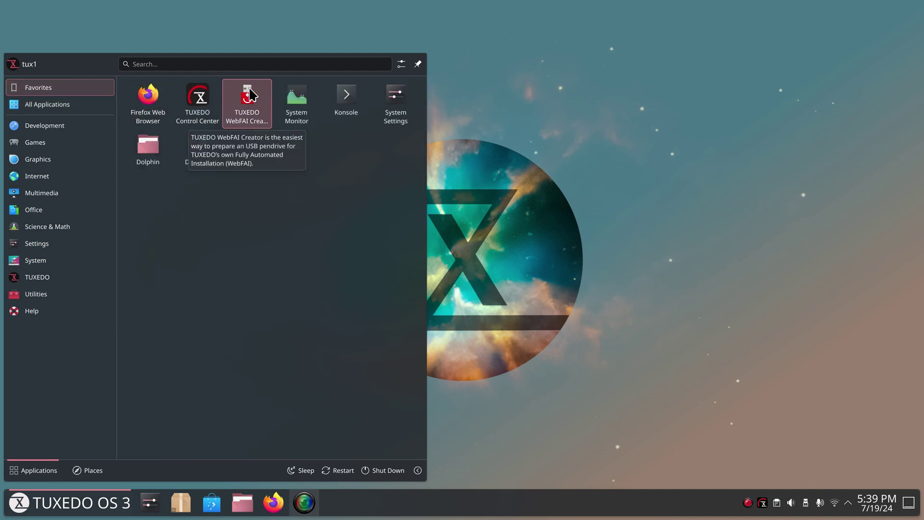
mouse_move(54, 265)
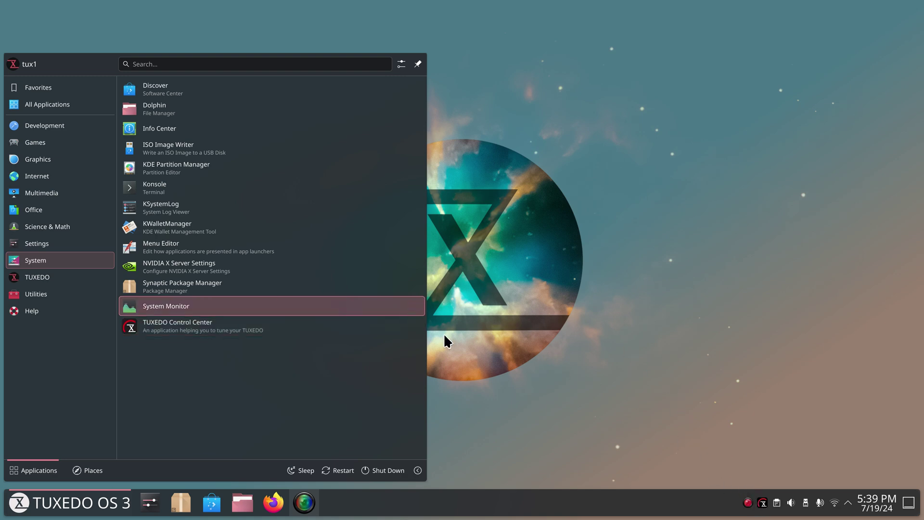
click(82, 291)
click(53, 280)
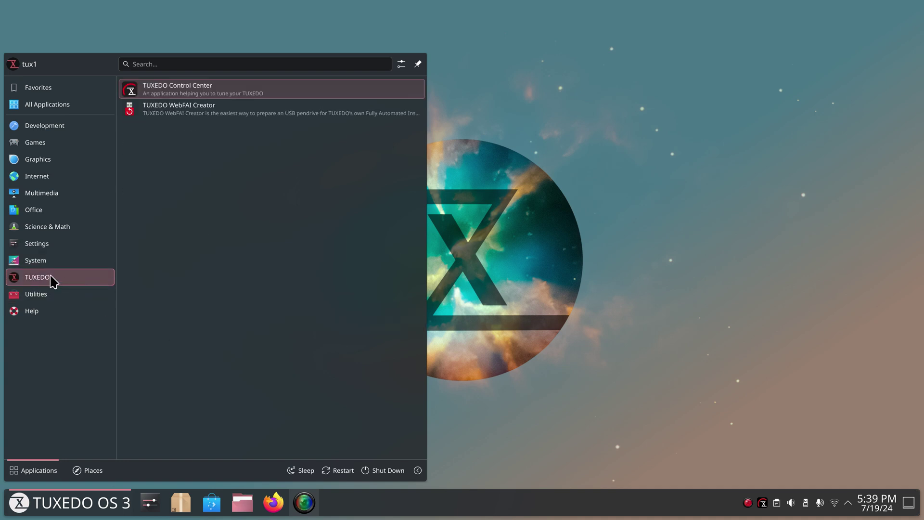
click(50, 298)
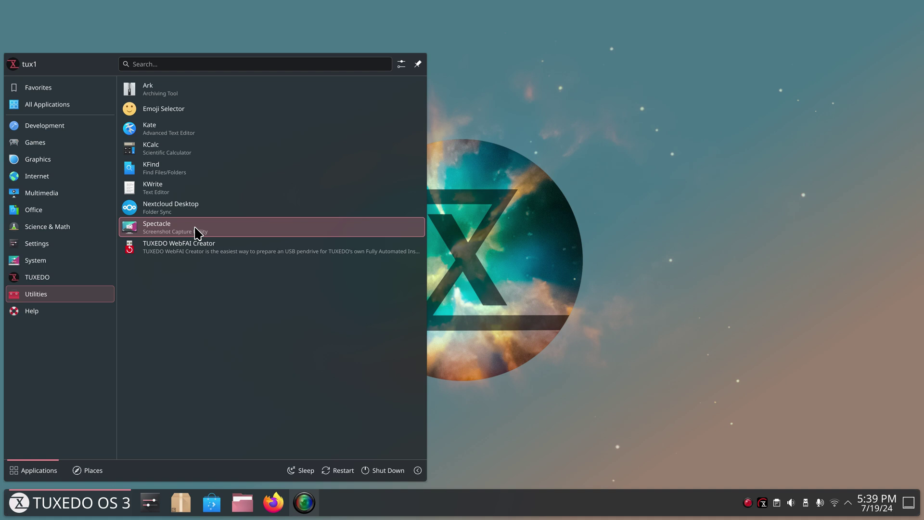
Check the launcher's Places view and session options, shrink the launcher, then close it.
mouse_move(67, 312)
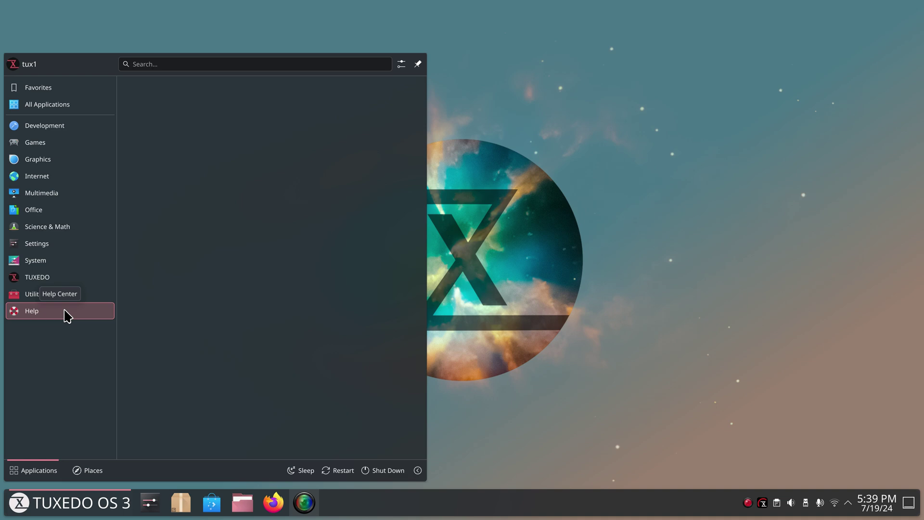
click(93, 474)
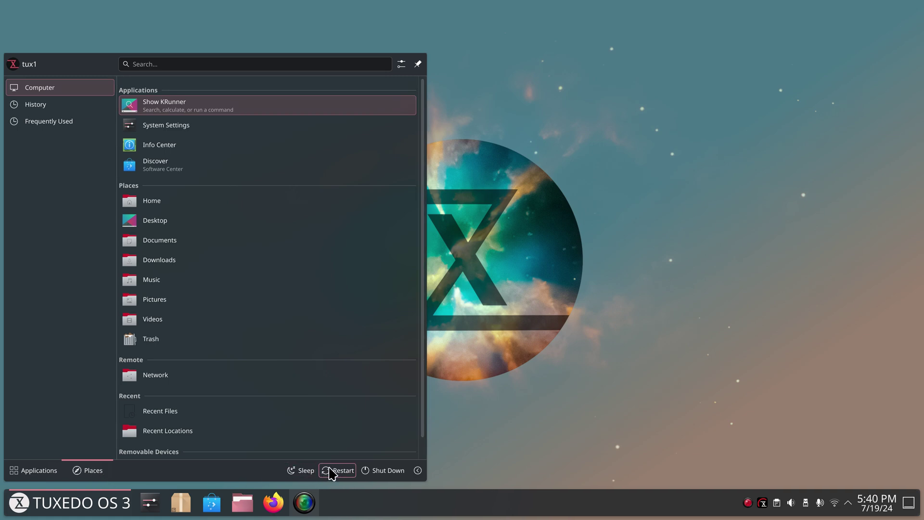
click(417, 470)
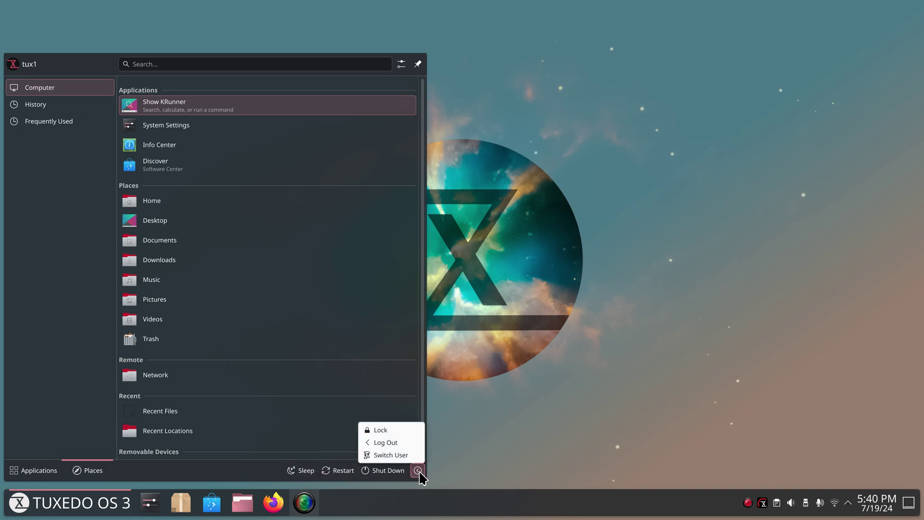
click(491, 428)
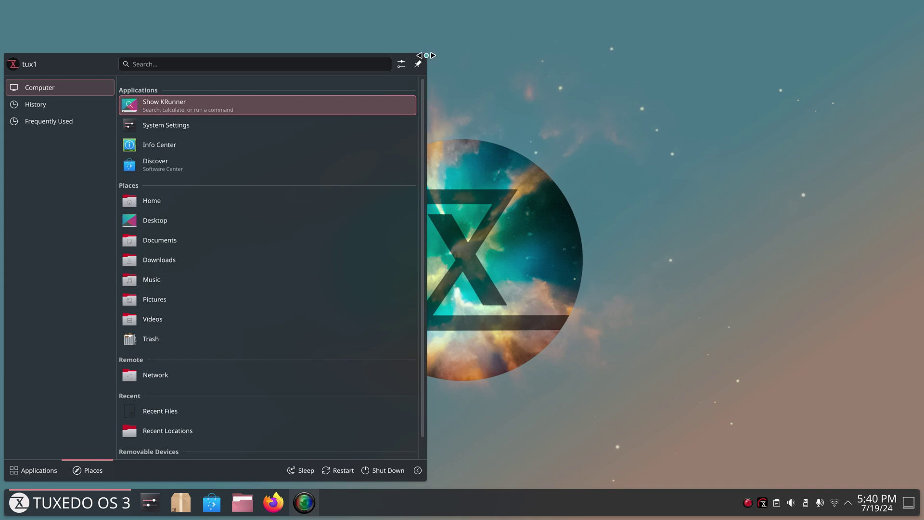
drag(427, 53, 382, 61)
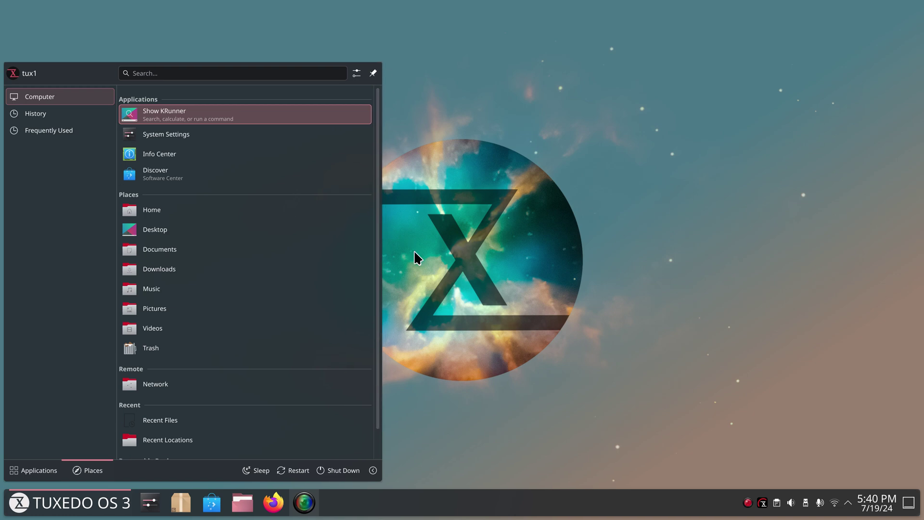
click(433, 323)
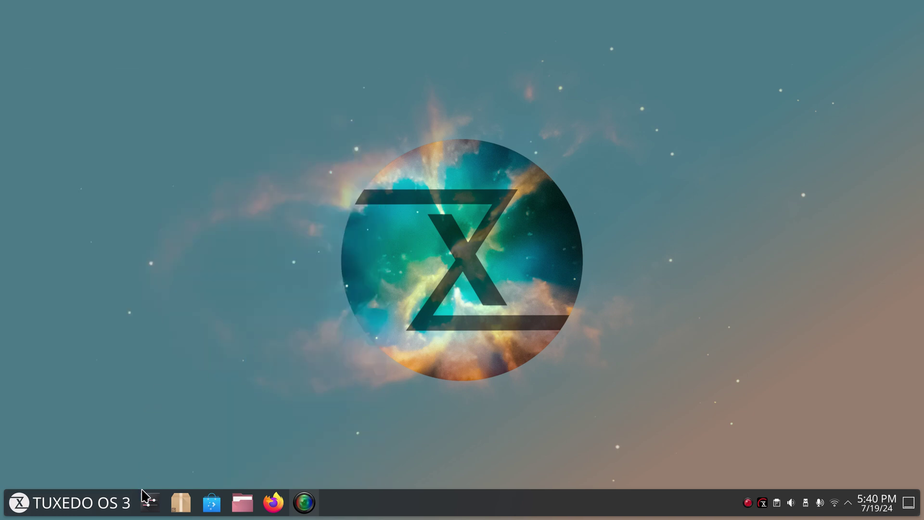
Launch System Settings, move its window up-left, and open the Global Theme page.
click(150, 502)
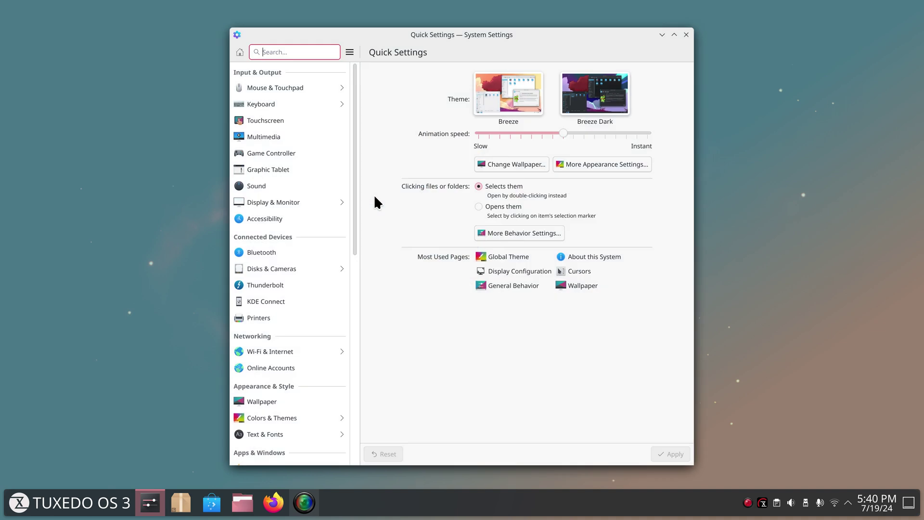
drag(534, 37, 480, 17)
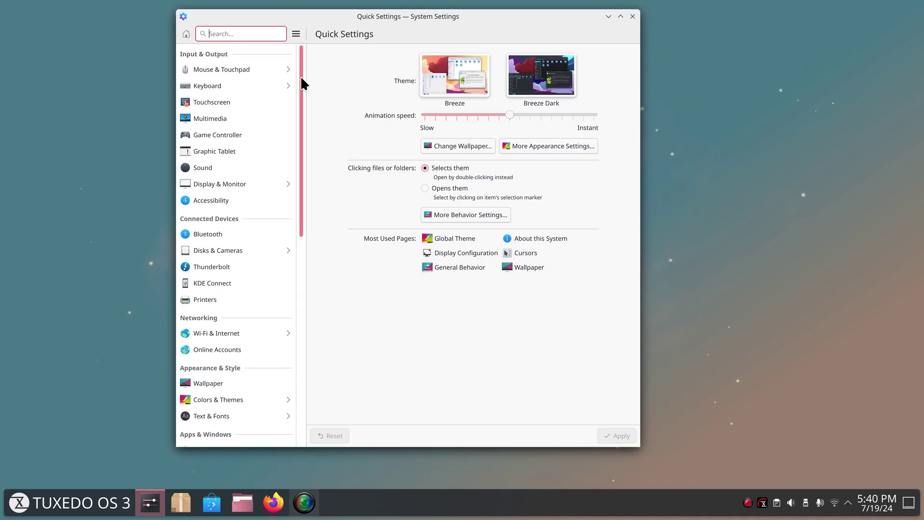
mouse_move(304, 70)
mouse_down()
mouse_move(297, 298)
mouse_move(319, 64)
mouse_up()
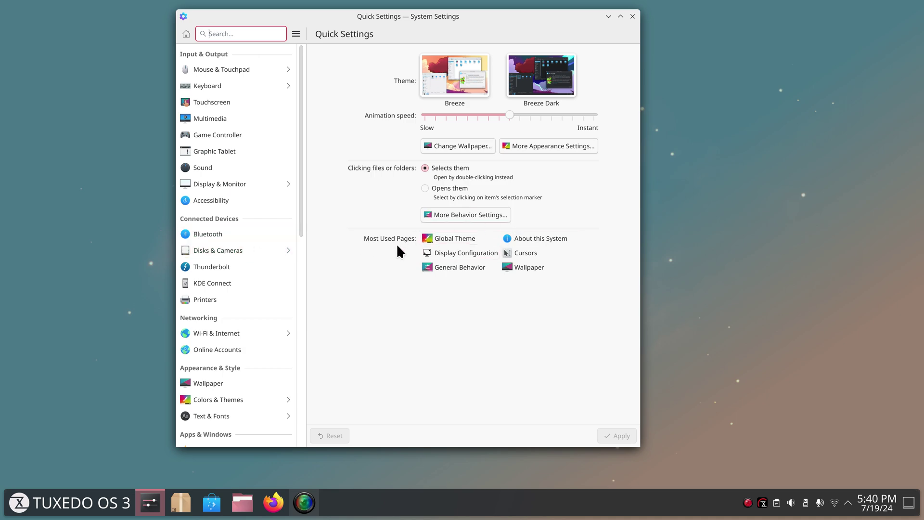
click(444, 242)
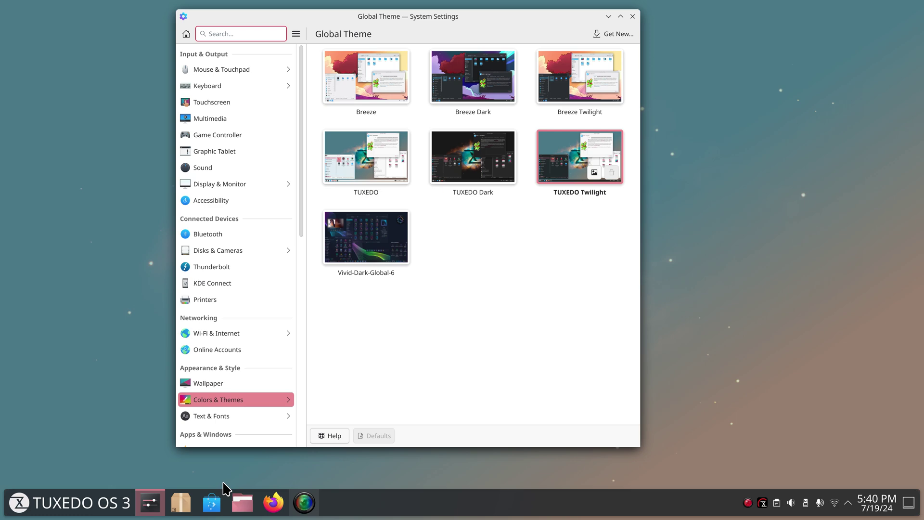
click(211, 505)
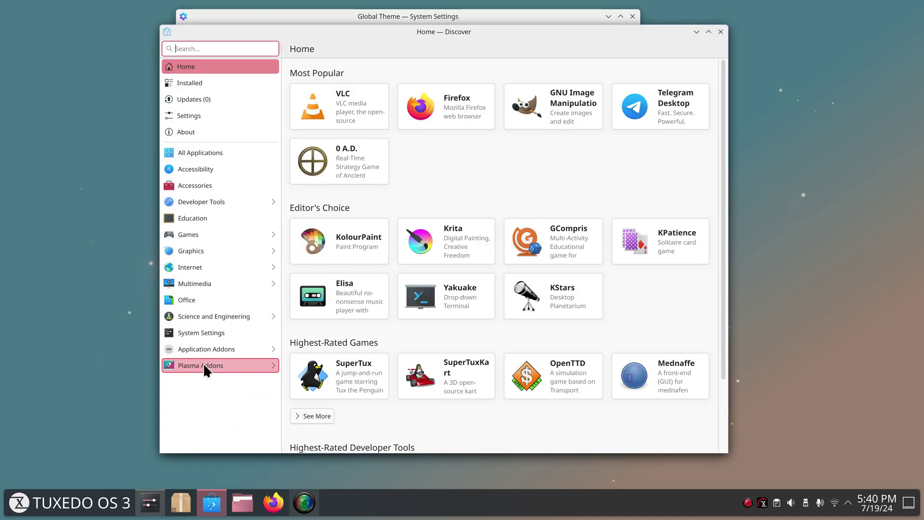
click(200, 366)
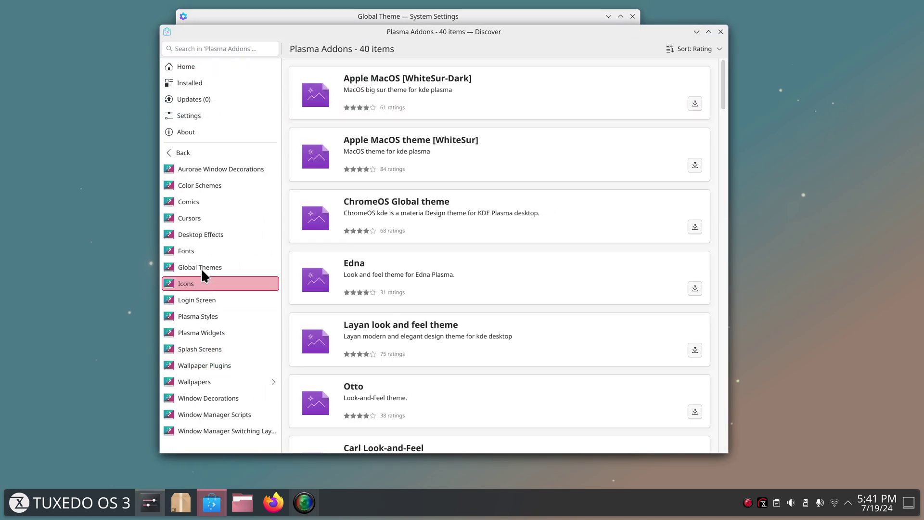
click(721, 31)
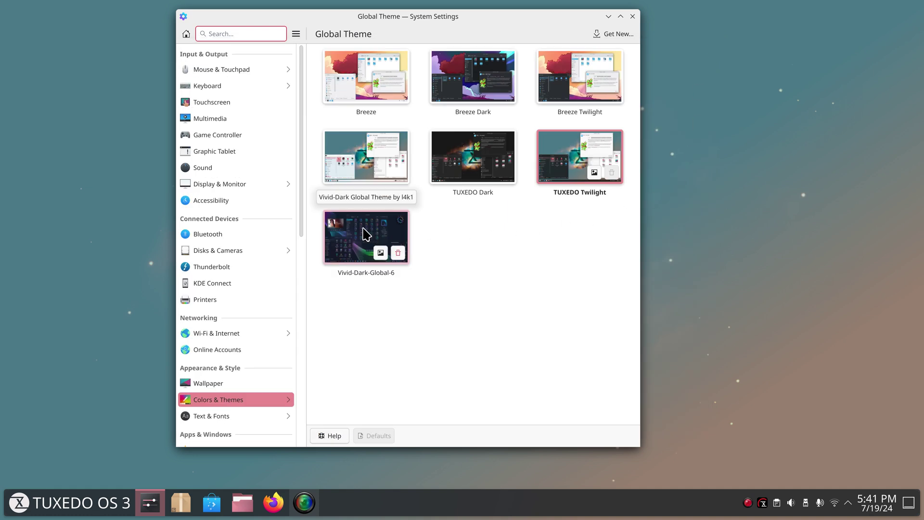
Apply Vivid-Dark-Global-6, then preview the dark look in Dolphin's Home folder and the launcher.
click(366, 235)
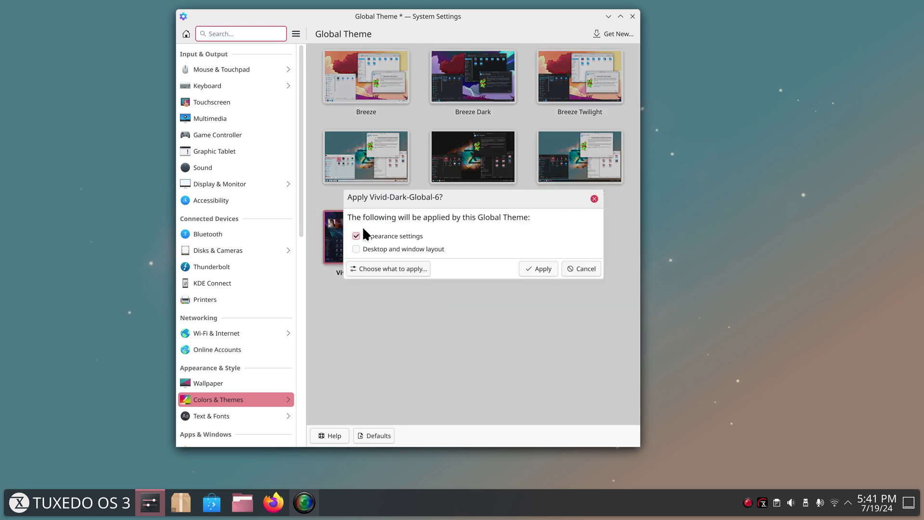
click(534, 269)
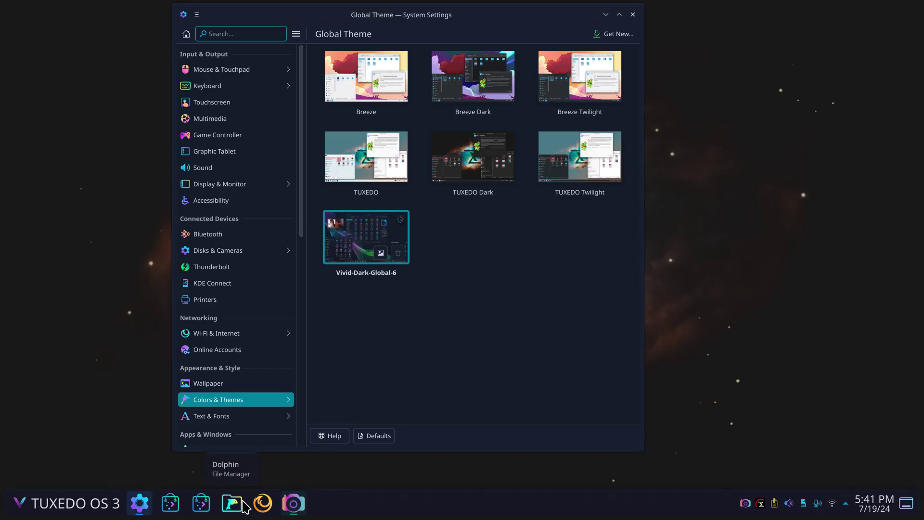
click(234, 505)
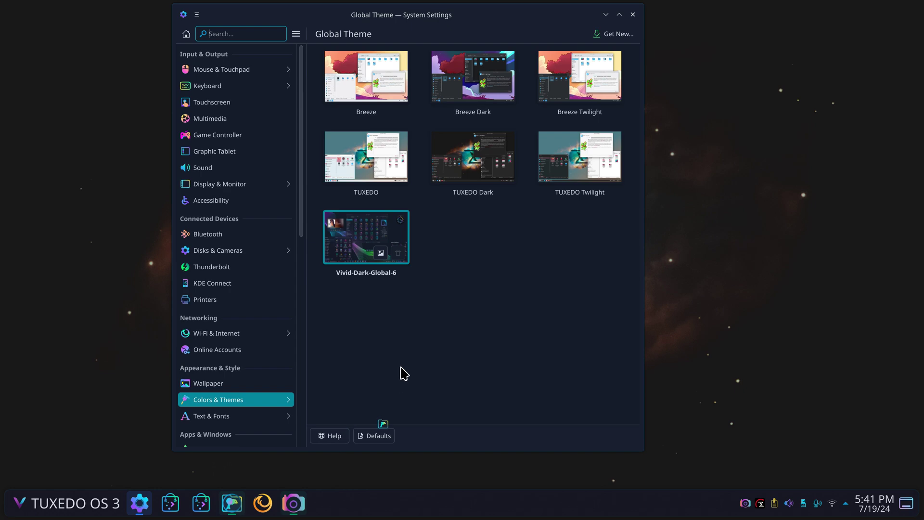
click(170, 94)
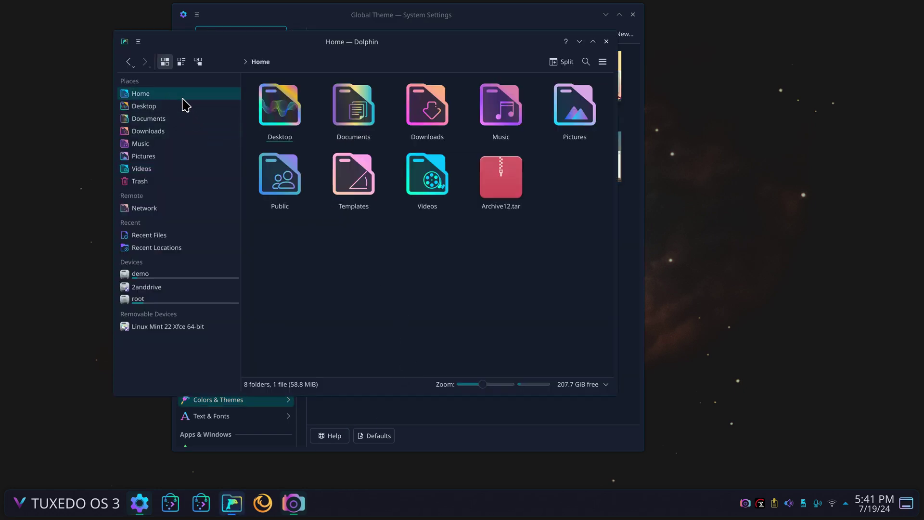
ctrl+scroll(408, 272, down, 5)
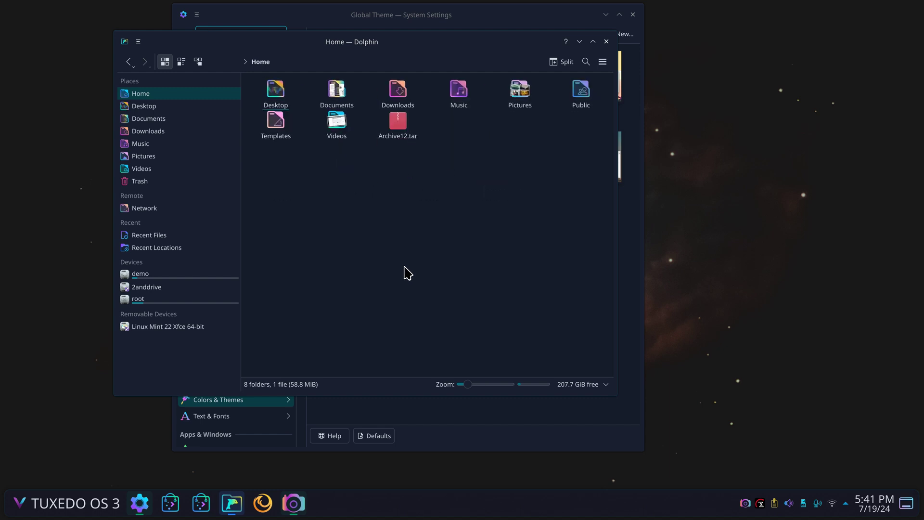
ctrl+scroll(407, 282, up, 5)
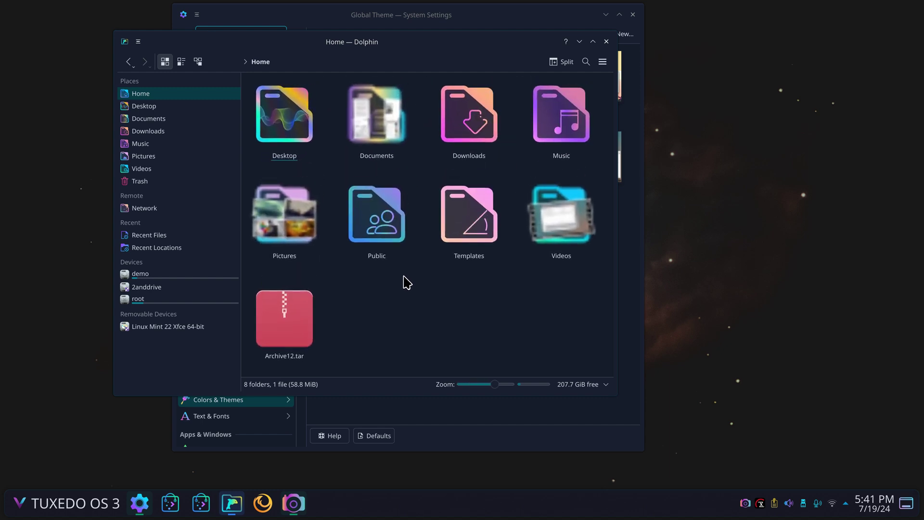
ctrl+scroll(407, 282, down, 2)
ctrl+scroll(406, 282, up, 1)
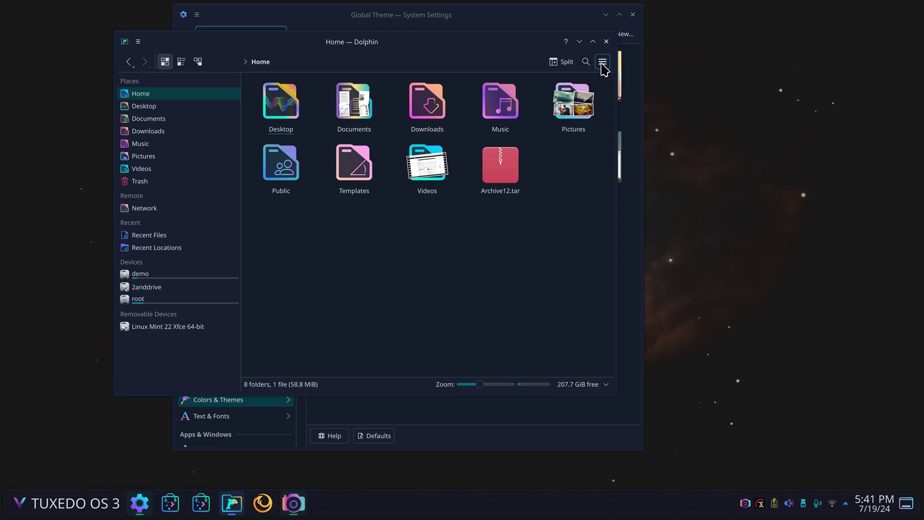
click(606, 42)
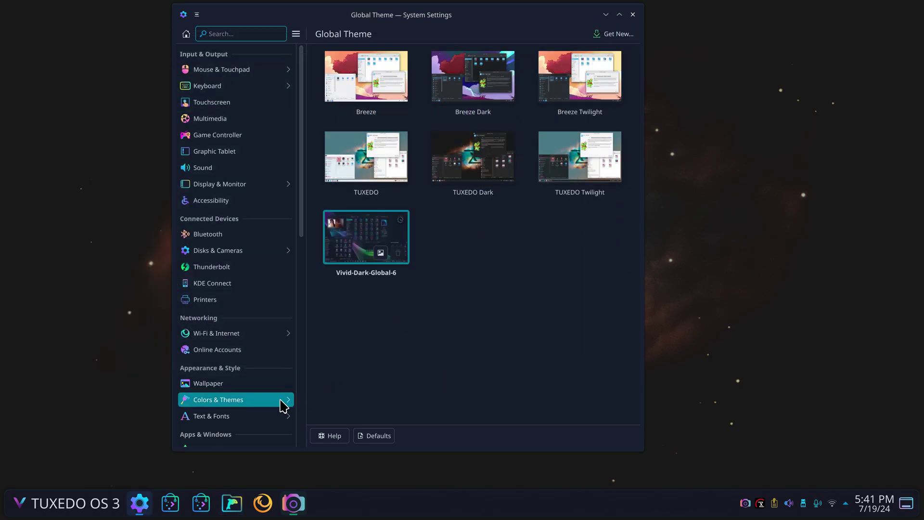
click(22, 515)
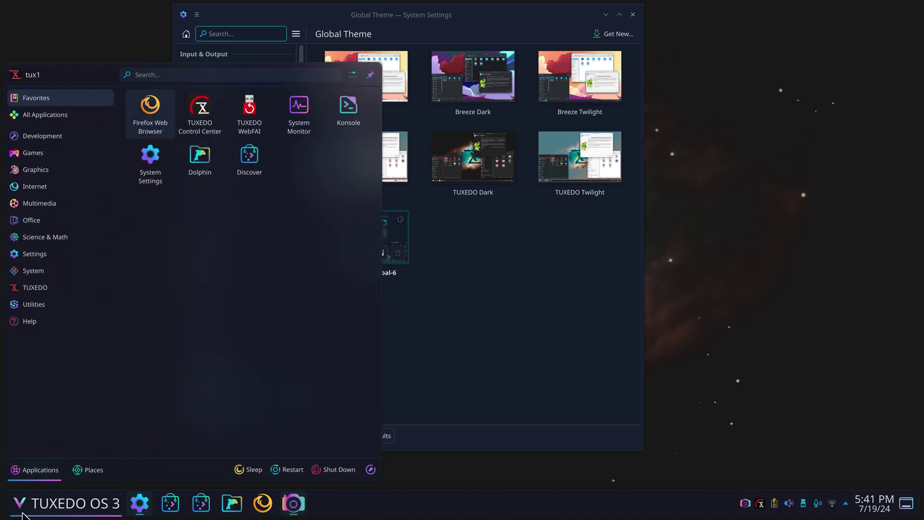
Dismiss the launcher and apply TUXEDO Twilight as the global theme.
click(472, 335)
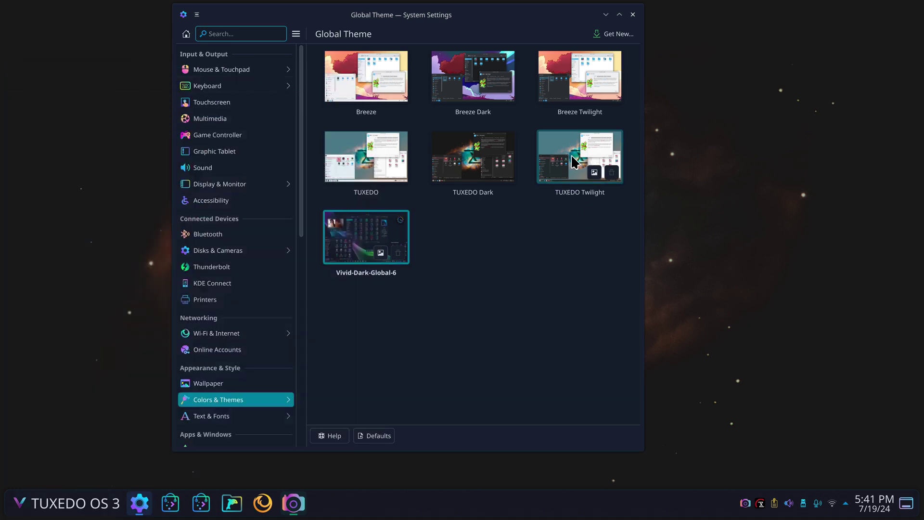
click(574, 162)
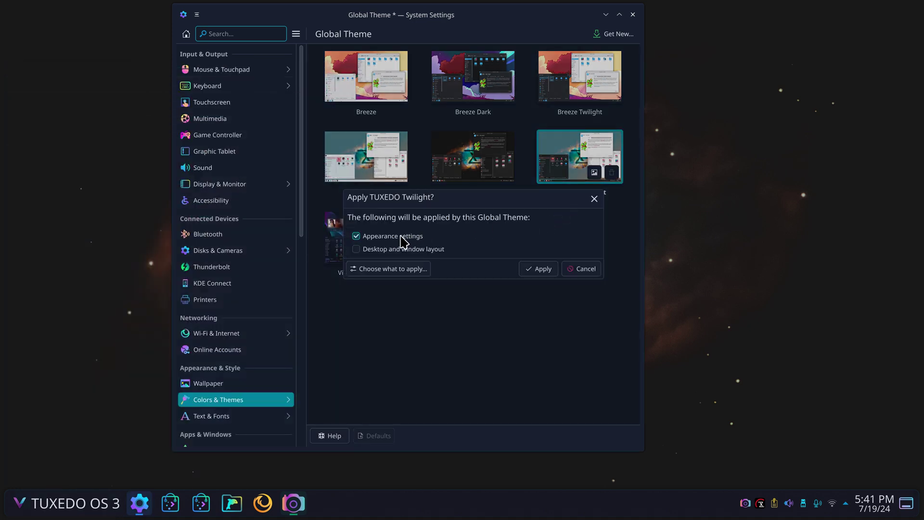
click(536, 269)
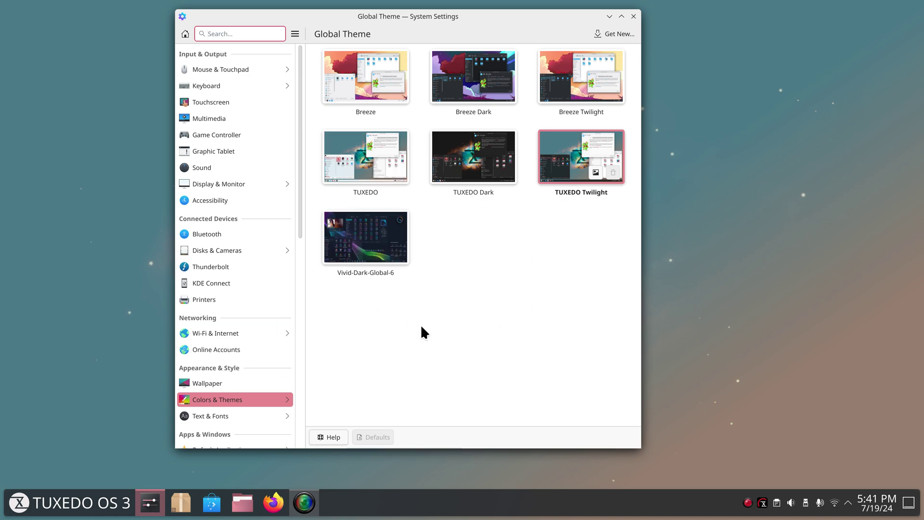
Close System Settings, minimize the remaining window, and open then dismiss the launcher's session options.
click(633, 16)
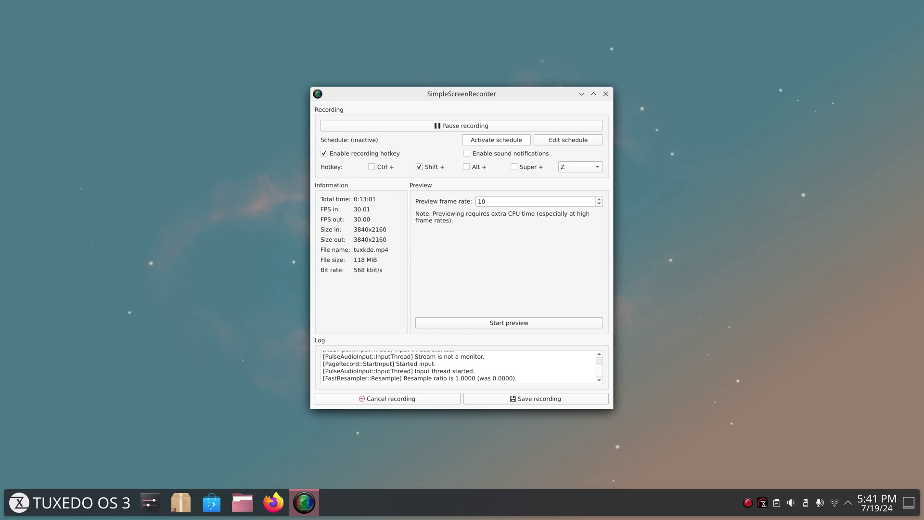
click(581, 94)
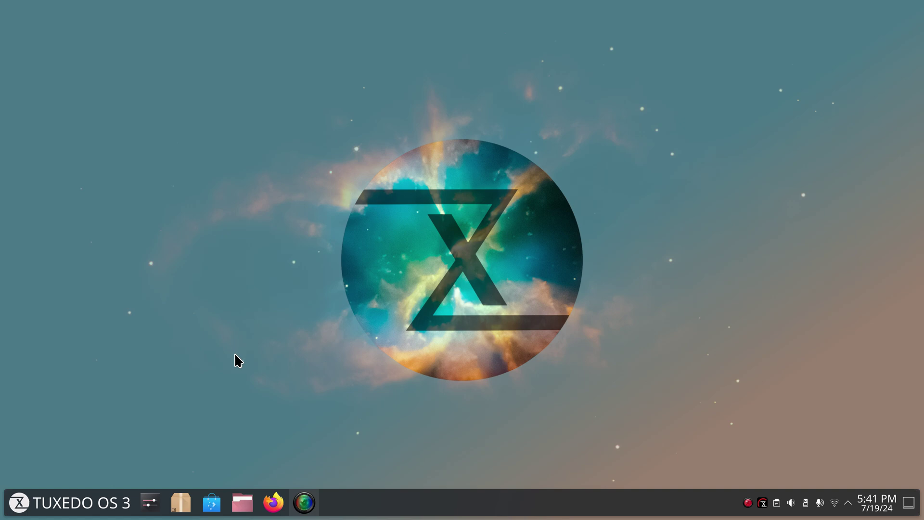
click(23, 505)
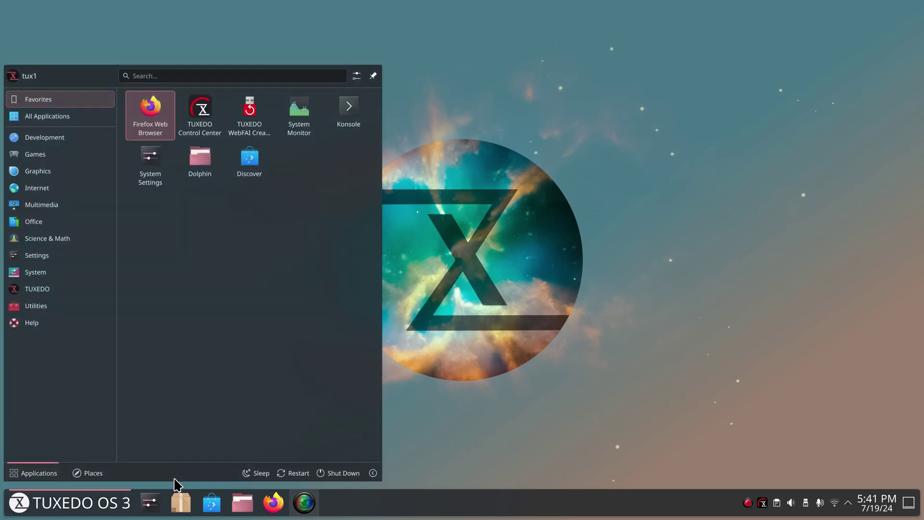
click(373, 470)
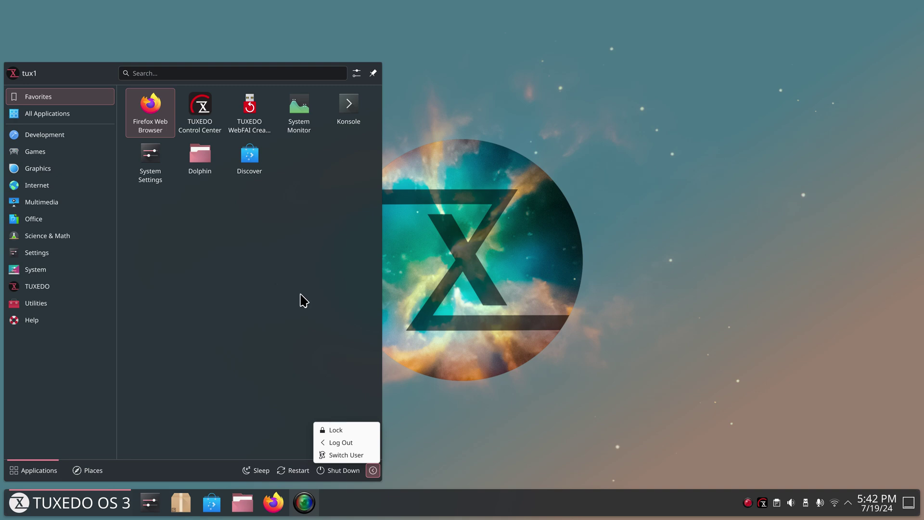
click(278, 266)
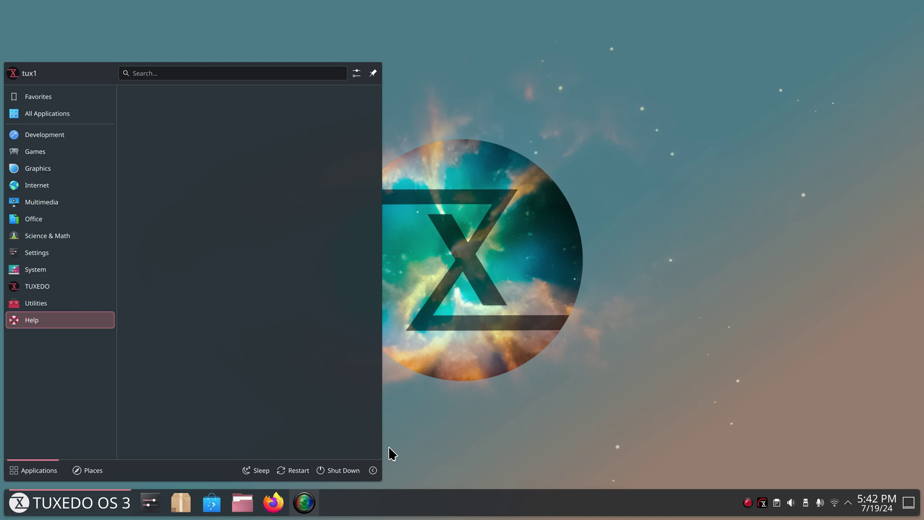
click(413, 90)
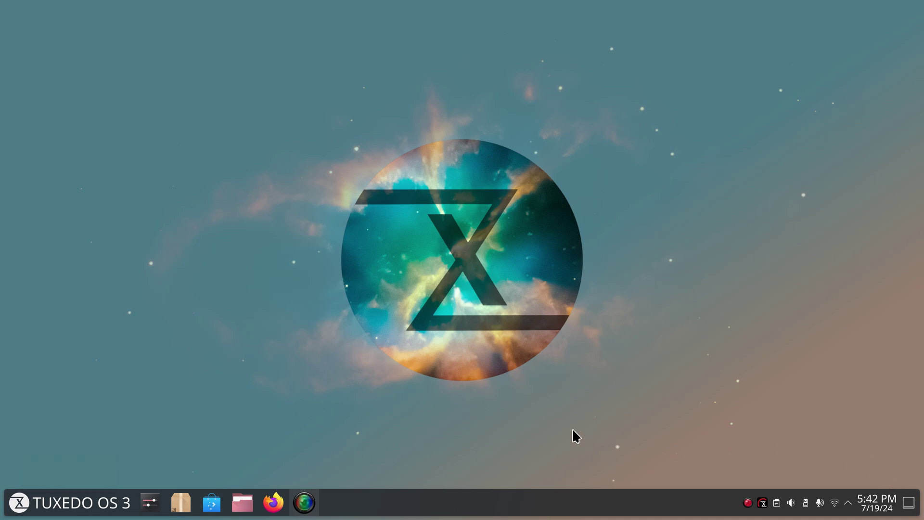
Open and close the clock's calendar, then expand the tray's Status and Notifications popup.
mouse_move(891, 511)
click(883, 513)
click(883, 513)
click(849, 503)
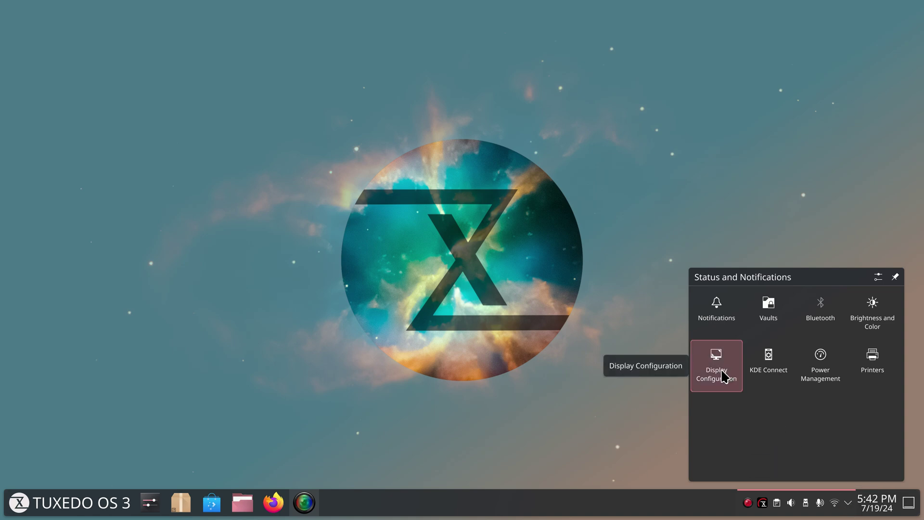
Open Display Configuration from the desktop menu and close it, then glance at and dismiss the TUXEDO tray menu.
right_click(374, 183)
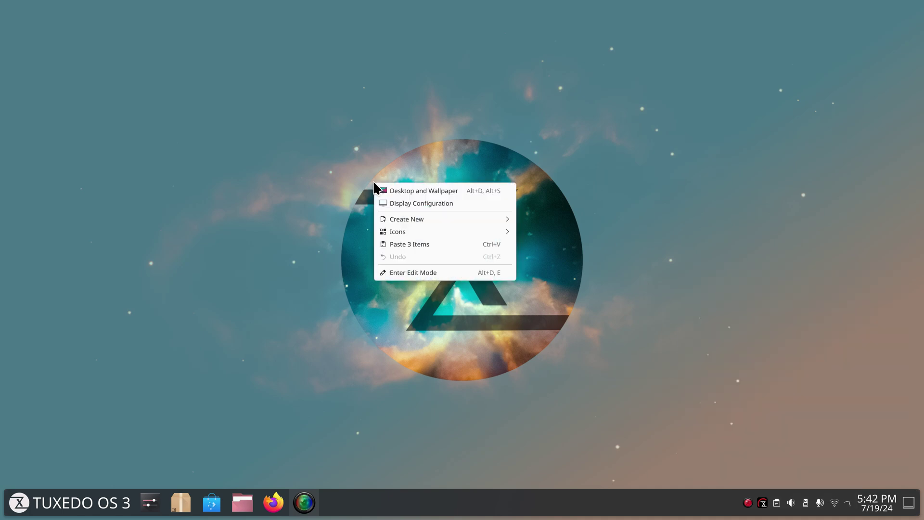
click(401, 201)
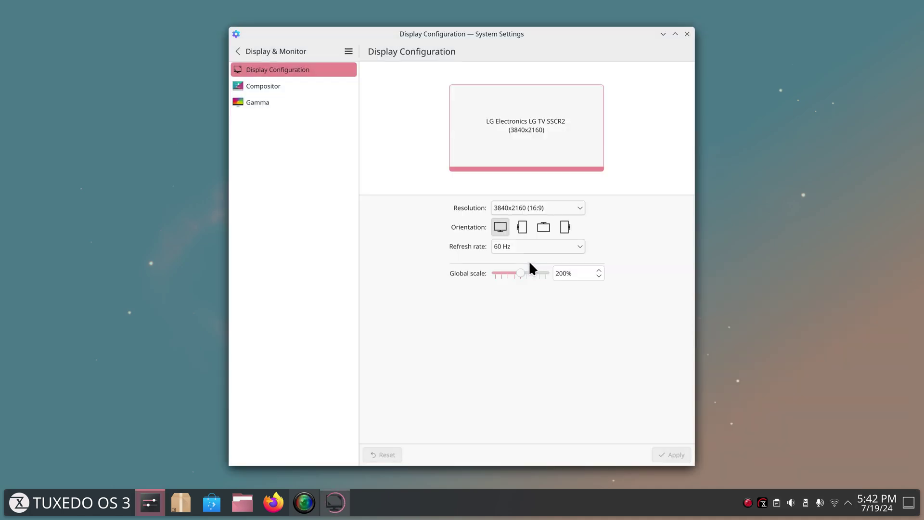
click(687, 34)
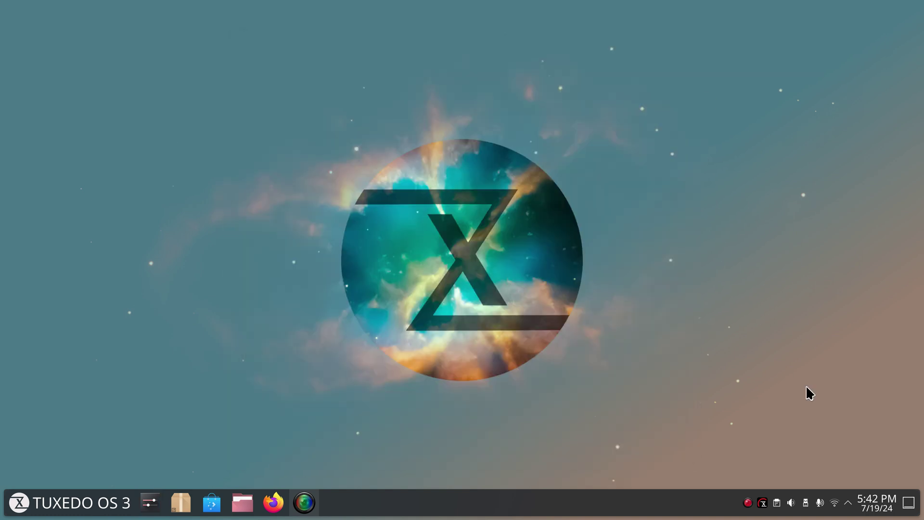
click(763, 503)
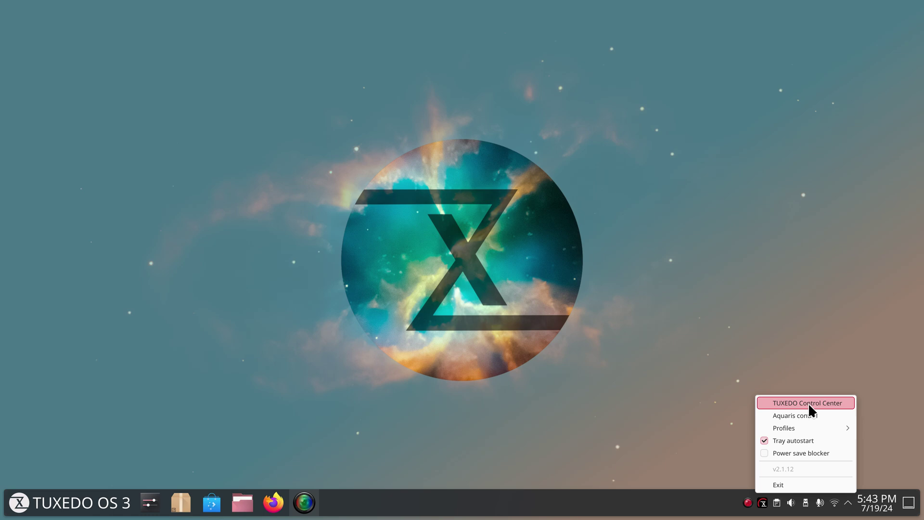
click(751, 391)
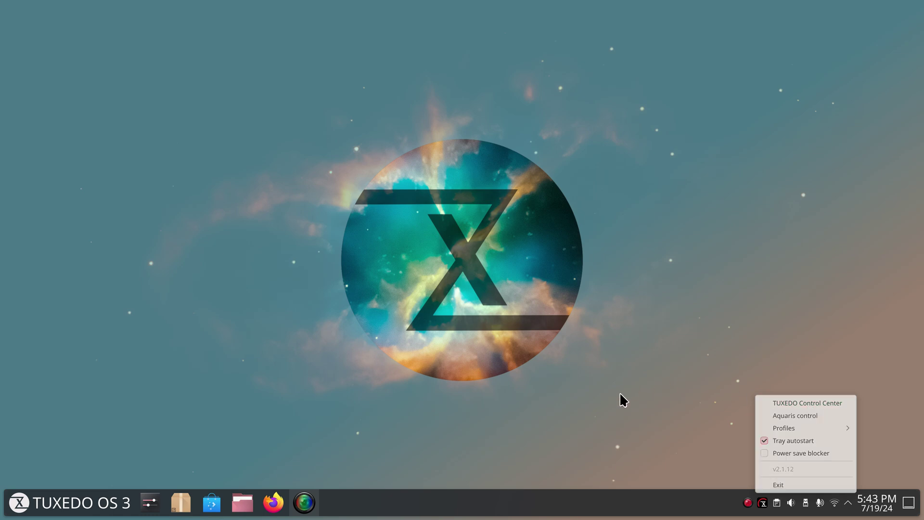
right_click(461, 509)
click(504, 472)
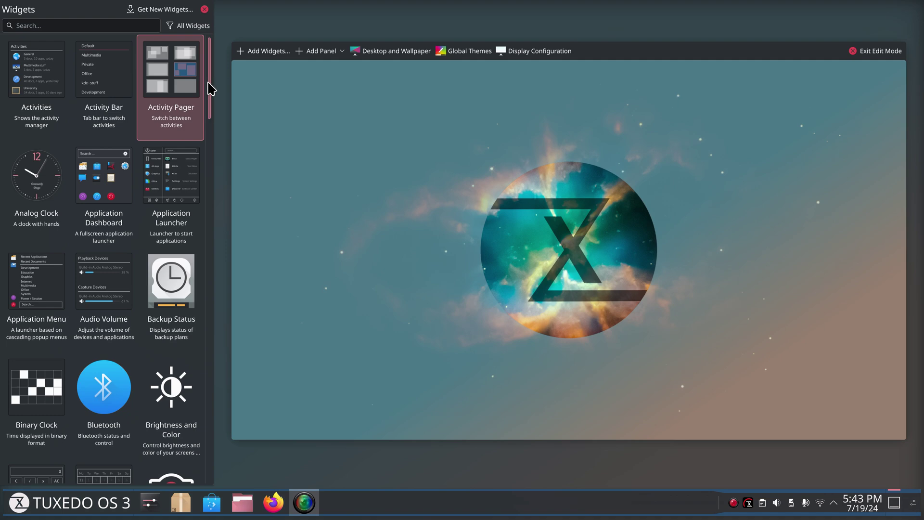
drag(208, 92, 211, 65)
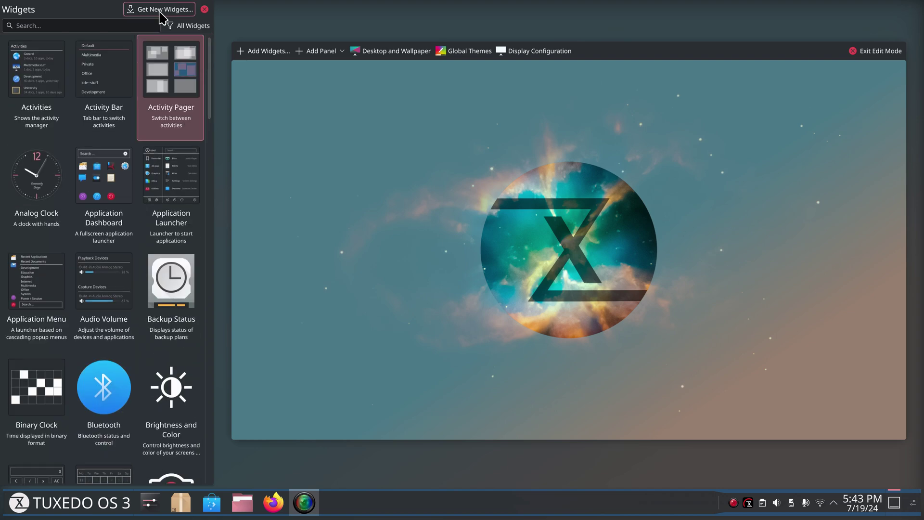
click(204, 9)
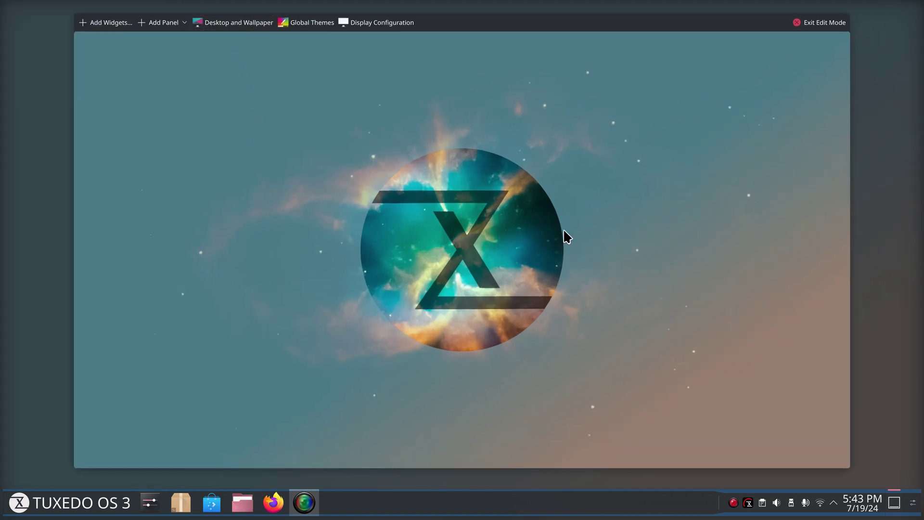
click(825, 23)
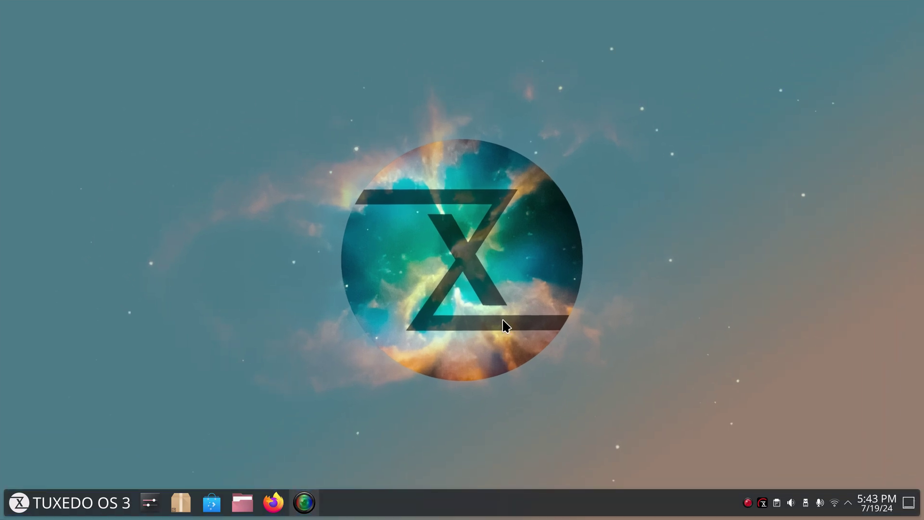
right_click(470, 512)
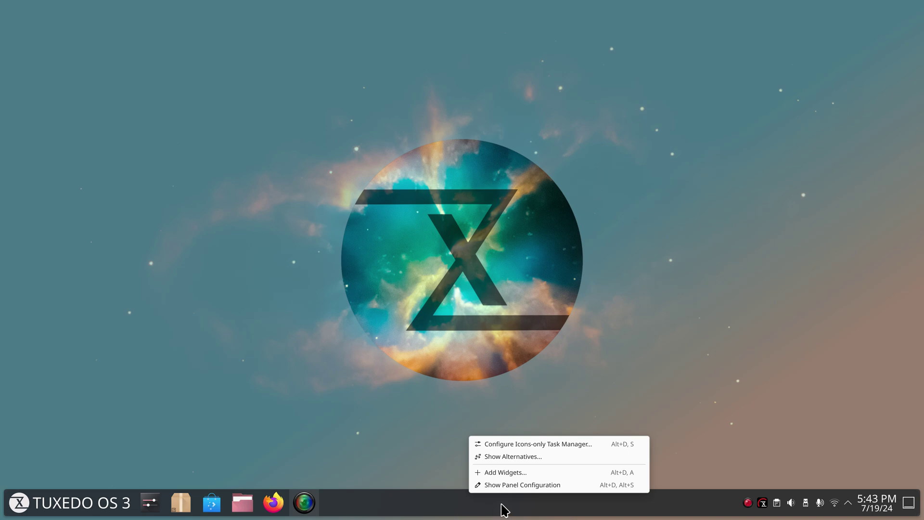
click(529, 486)
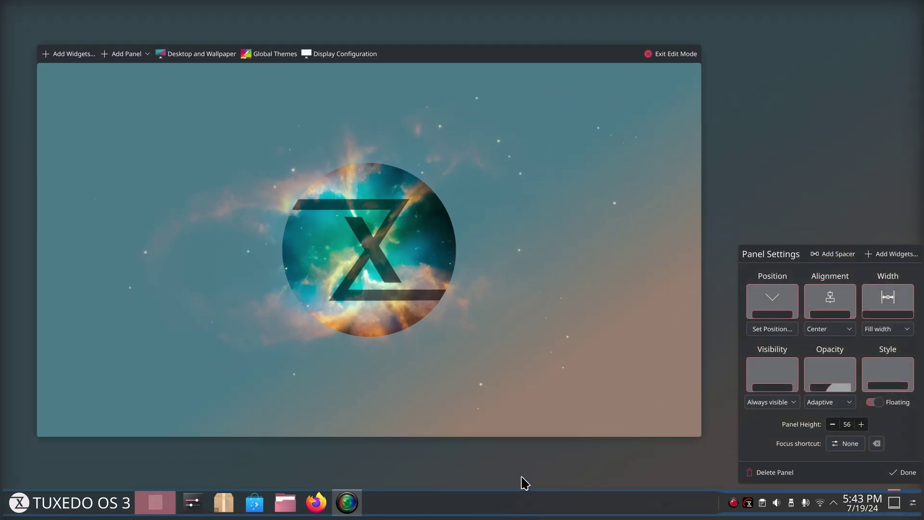
click(780, 304)
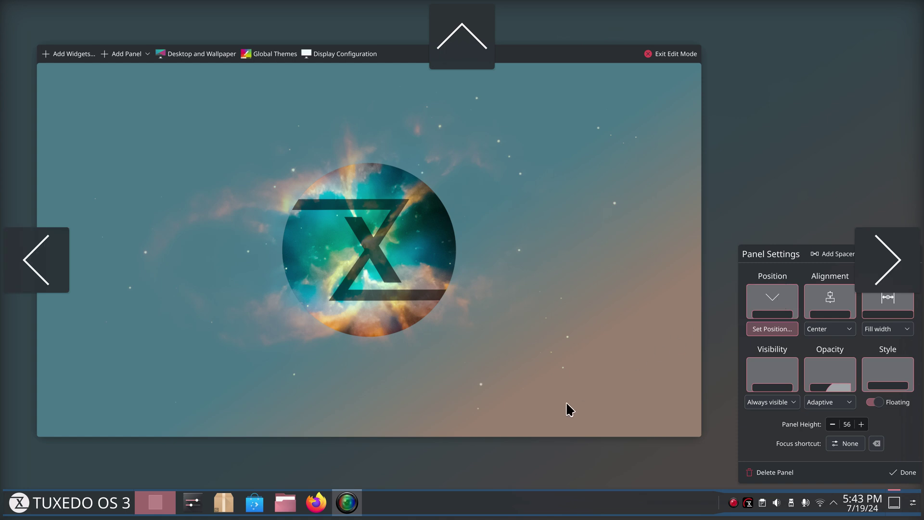
mouse_move(453, 505)
click(463, 45)
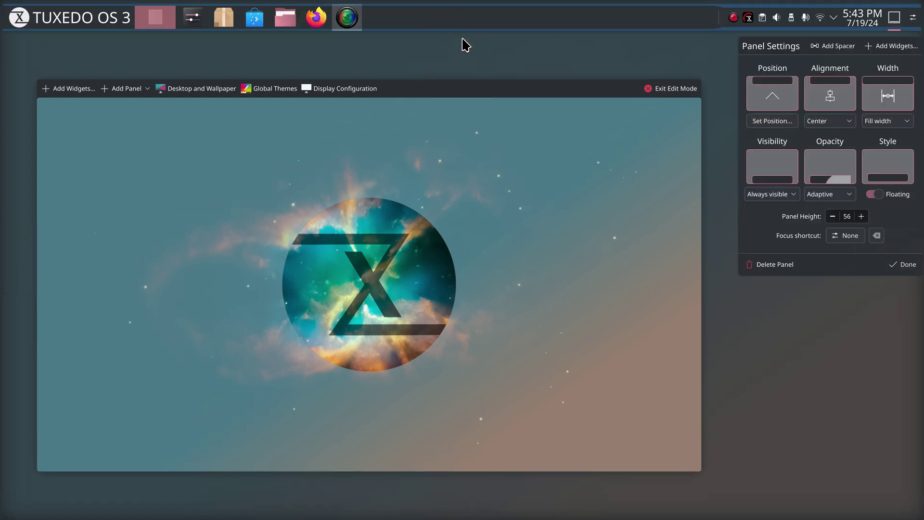
click(772, 98)
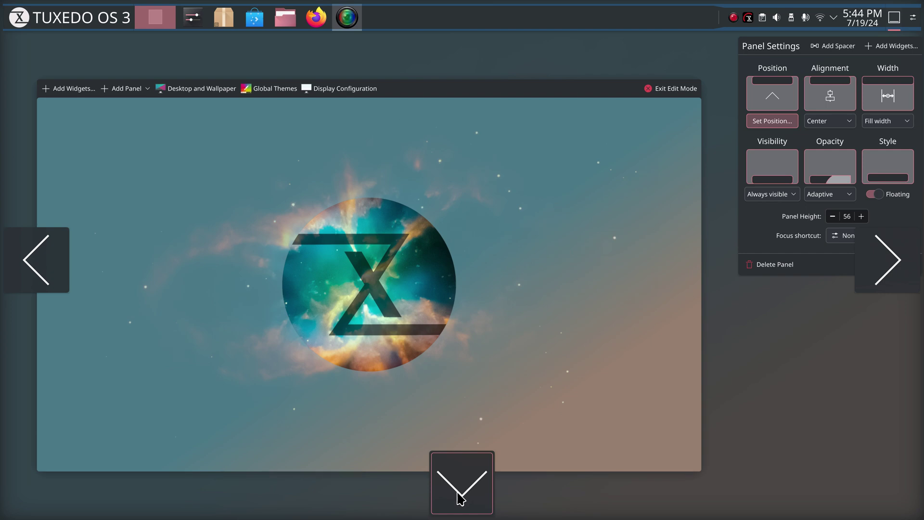
click(460, 498)
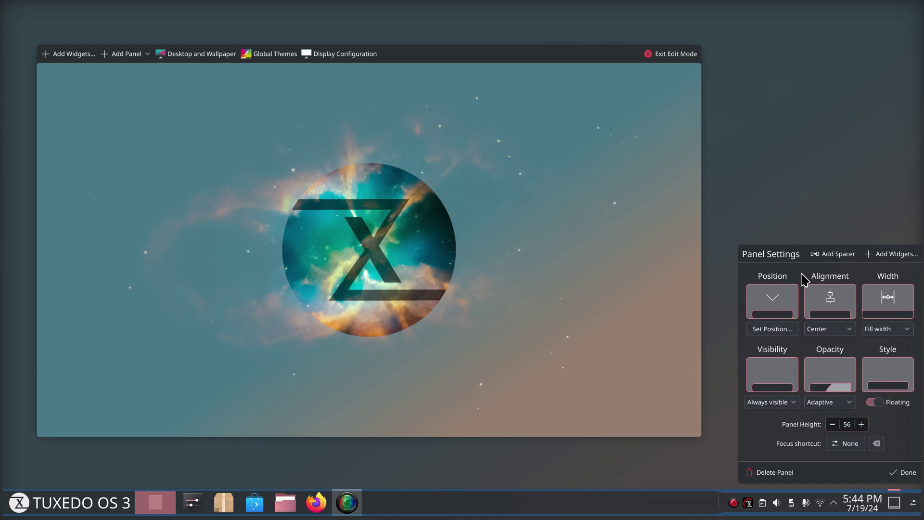
click(674, 54)
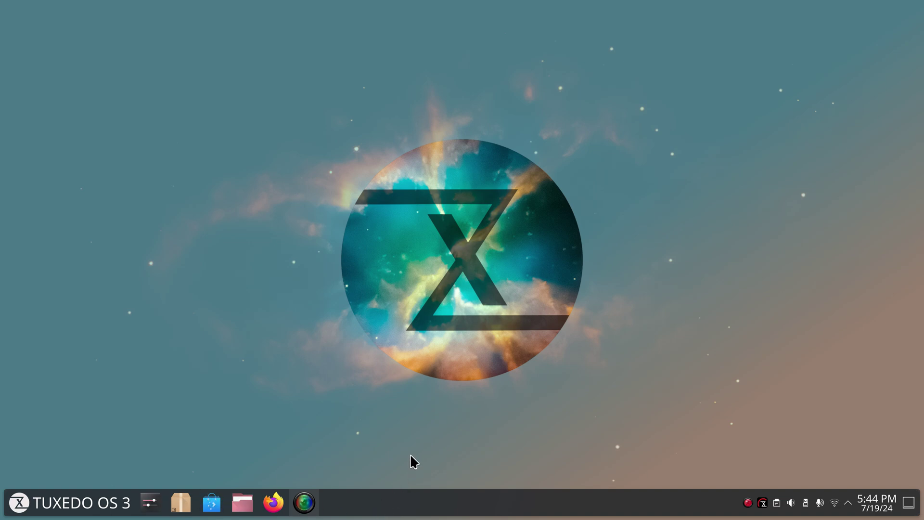
Launch Firefox and look over DistroWatch's TUXEDO OS page from its bookmark.
click(273, 503)
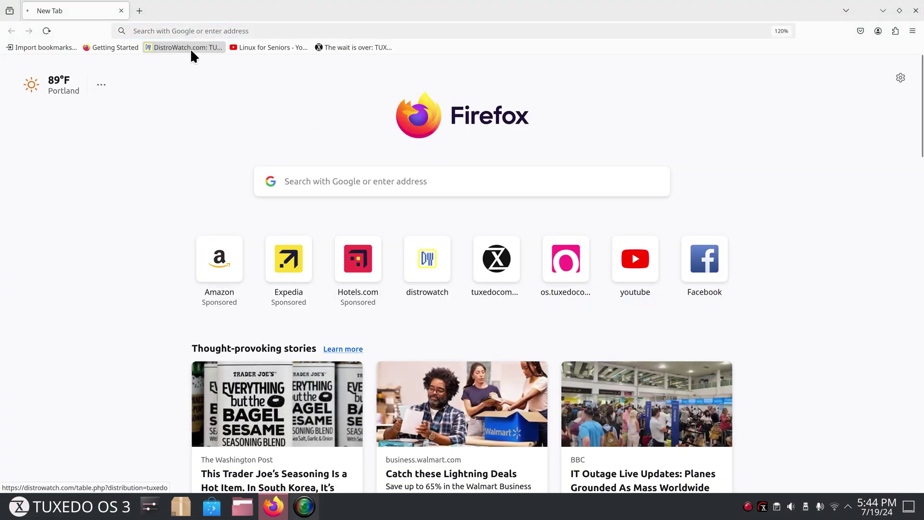
click(189, 48)
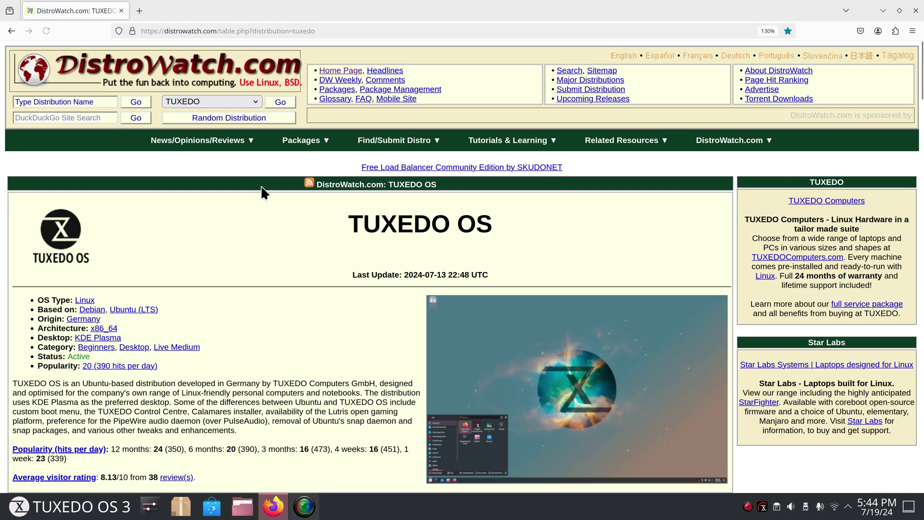
scroll(263, 279, down, 4)
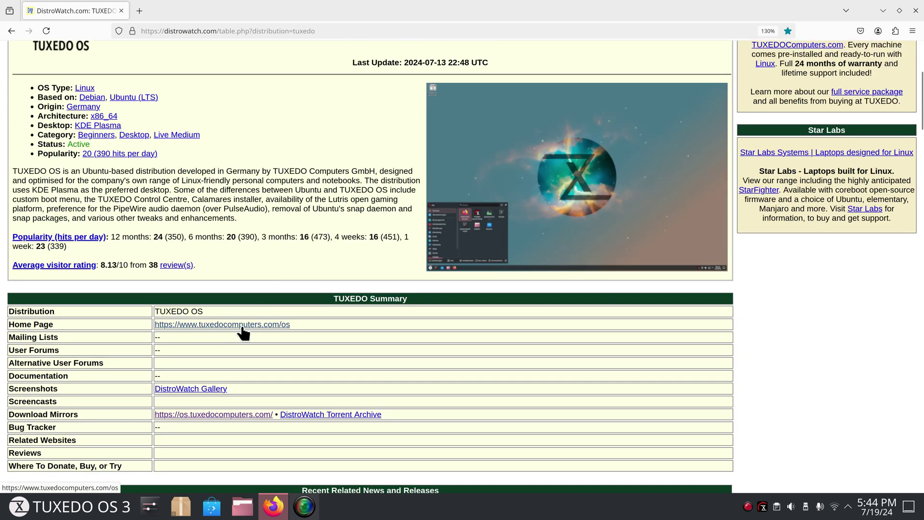
scroll(307, 185, up, 4)
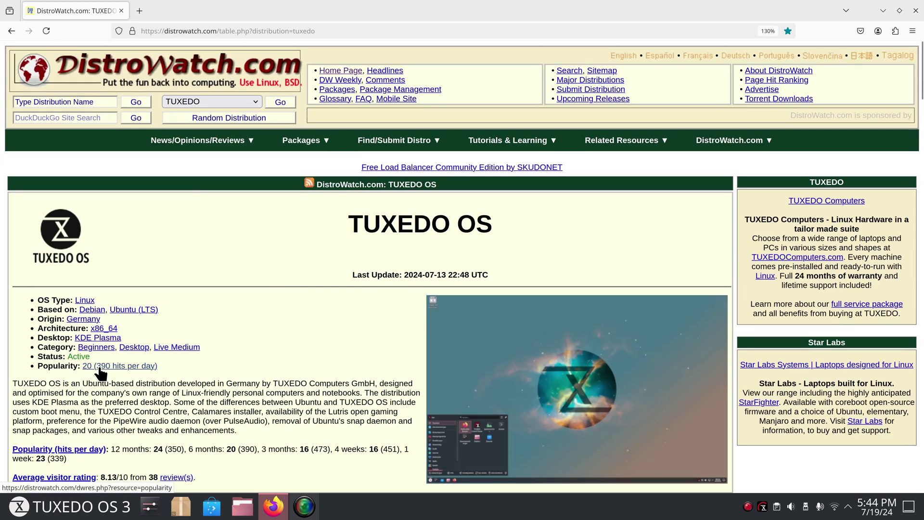
Browse the DistroWatch home page's news and hit rankings, then go back.
click(171, 75)
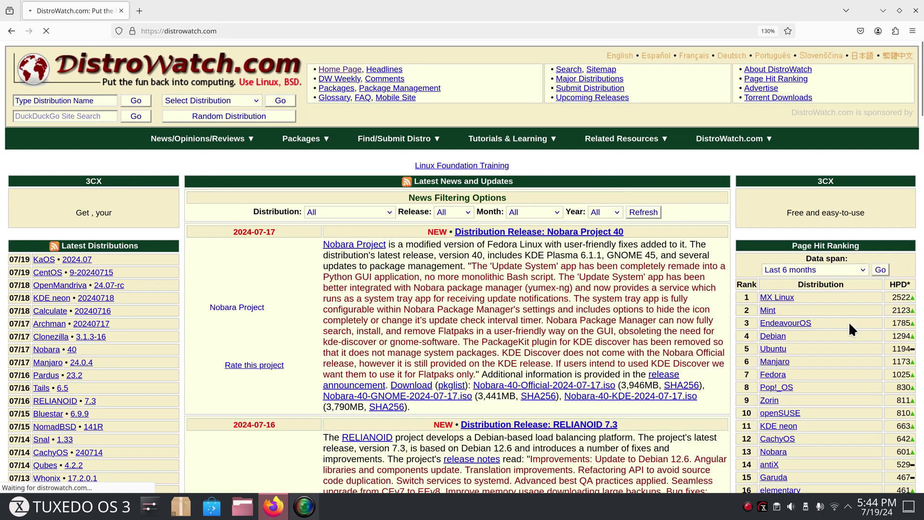
scroll(828, 334, down, 1)
scroll(827, 335, down, 5)
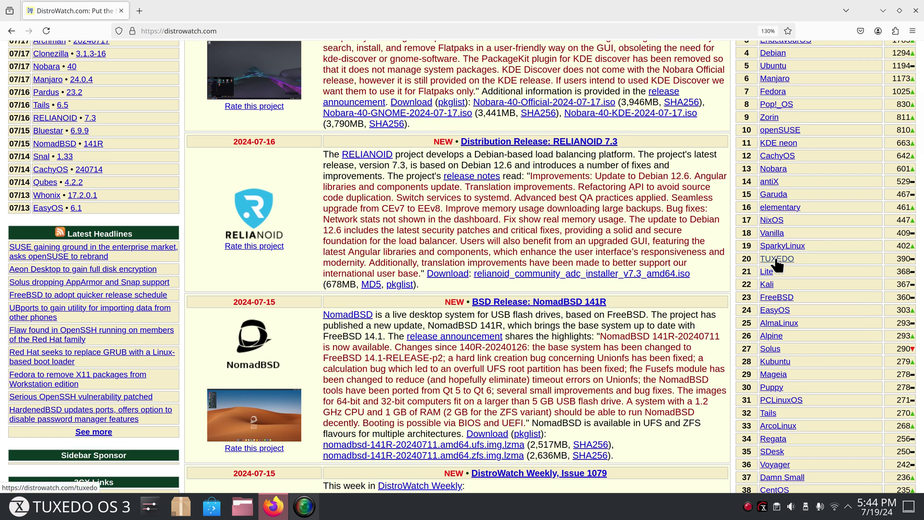
click(12, 30)
Return to the Linux for Seniors channel, mark its 397 videos count, then read and close its About details.
click(13, 31)
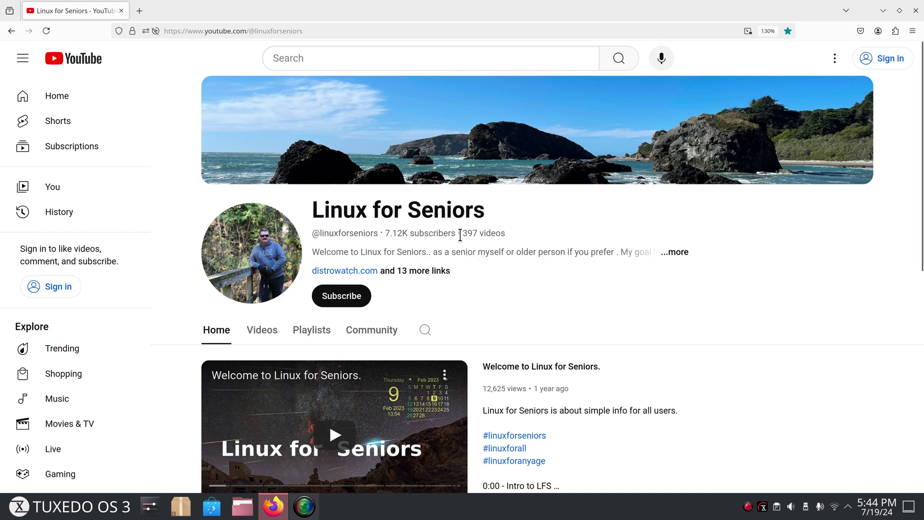
drag(463, 234, 505, 235)
click(438, 250)
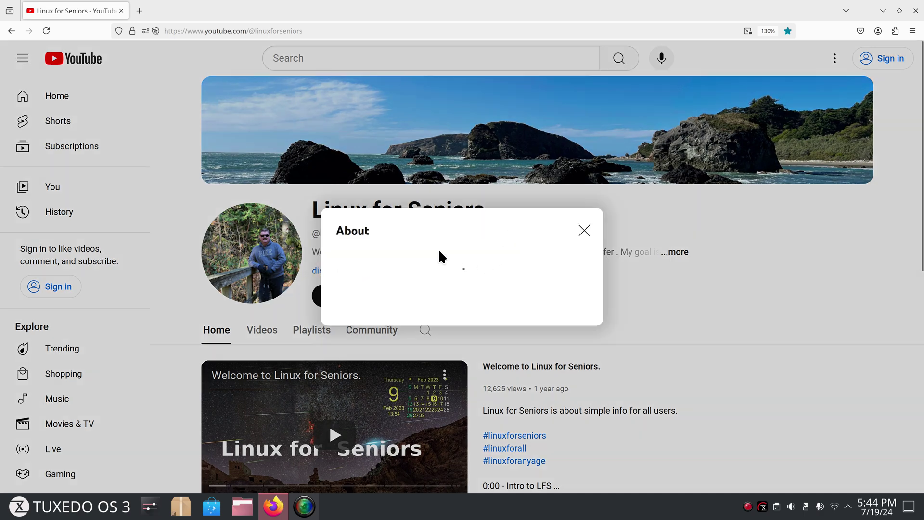
scroll(438, 250, down, 8)
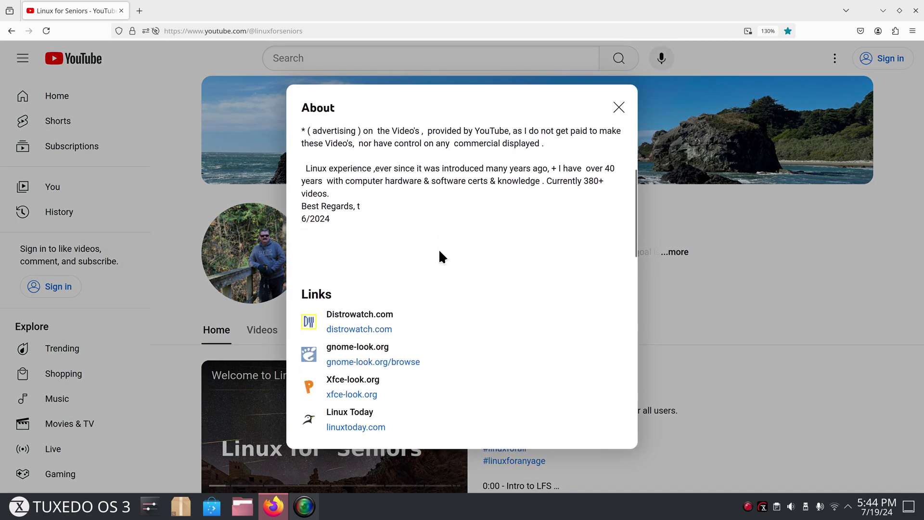
scroll(439, 255, down, 5)
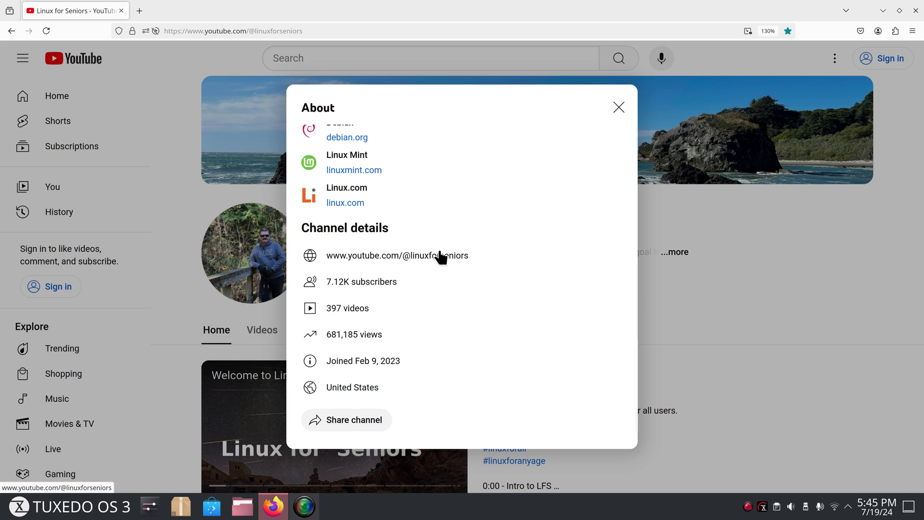
click(616, 109)
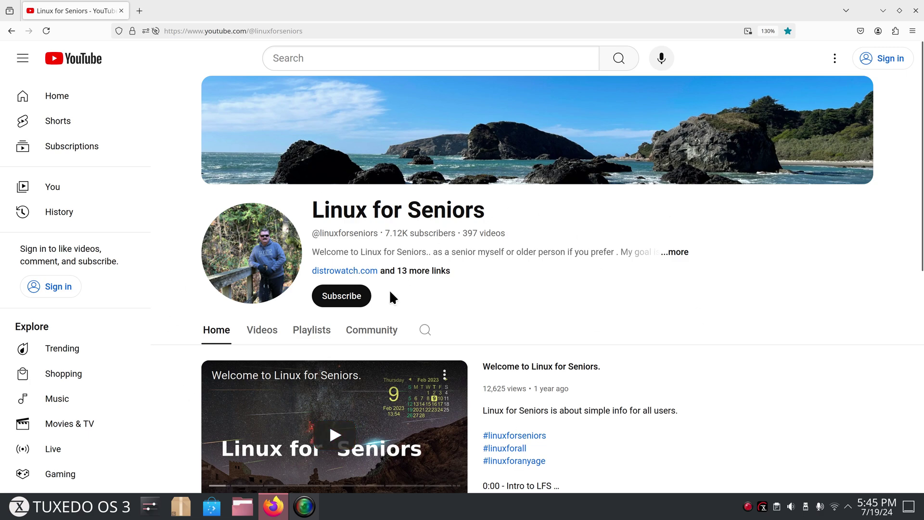
Search the channel for 'tux' to find its TUXEDO OS videos, then close Firefox.
click(423, 332)
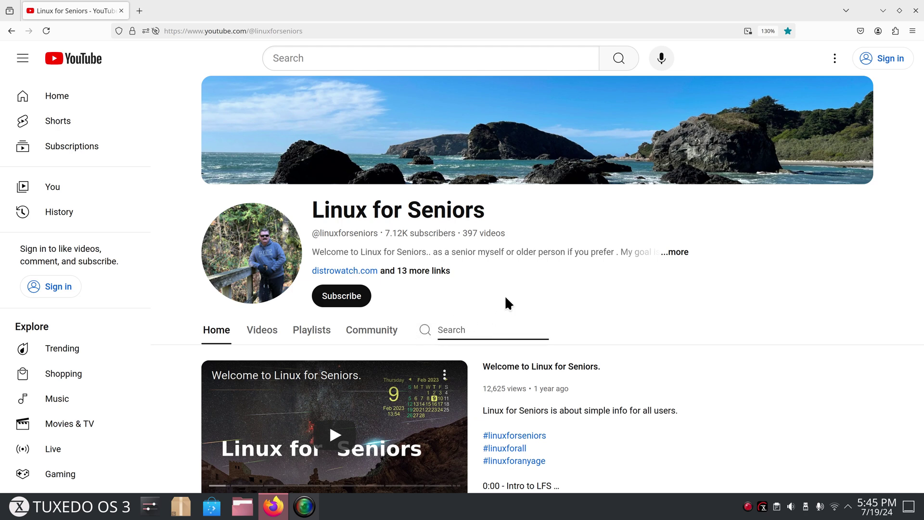
text(tux)
key(Return)
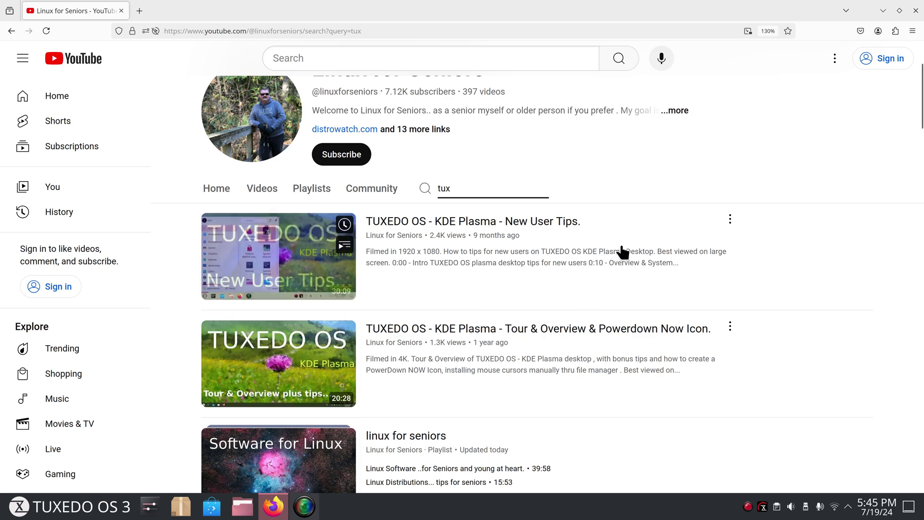
scroll(619, 250, up, 3)
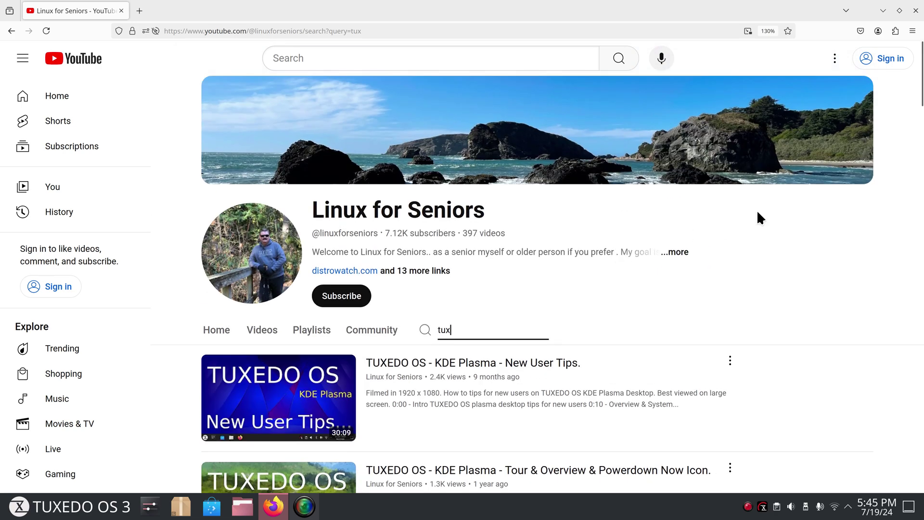
click(916, 10)
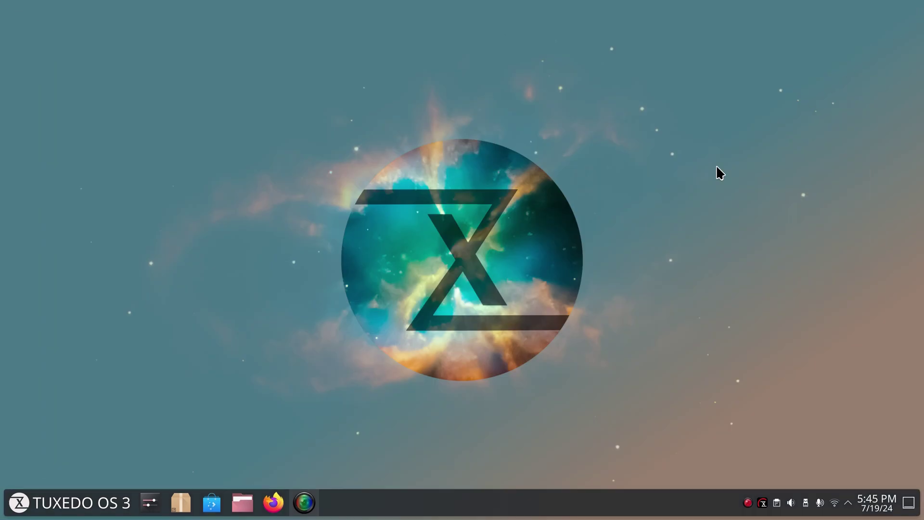